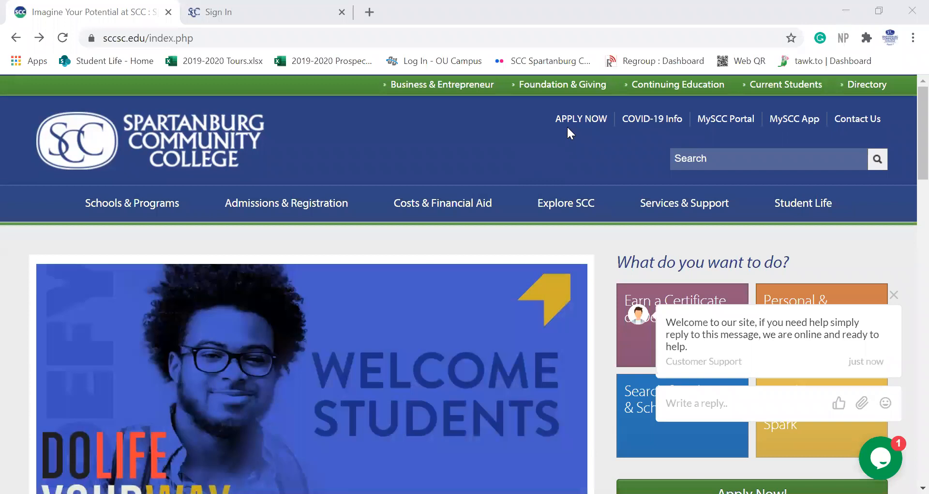
# Step: Open the Apply to SCC page from the header and launch the online application with Apply Now!
pyautogui.click(574, 127)
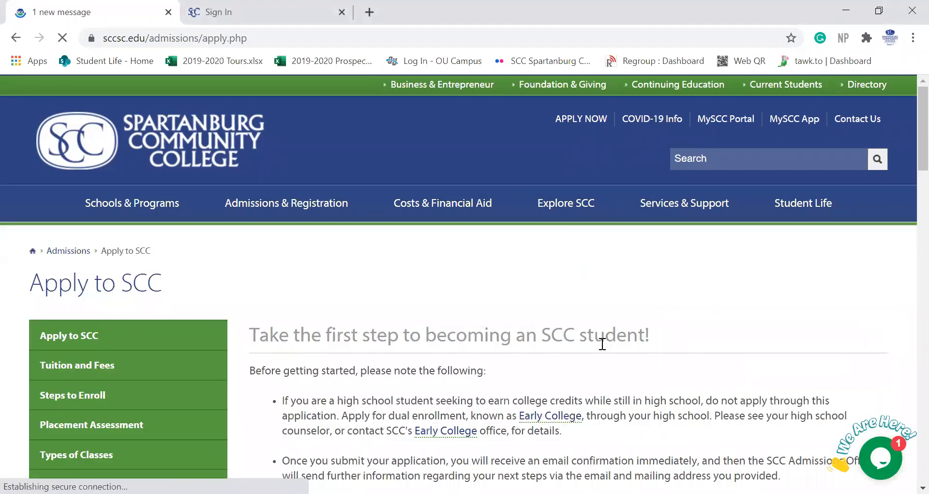
pyautogui.scroll(-1, 602, 343)
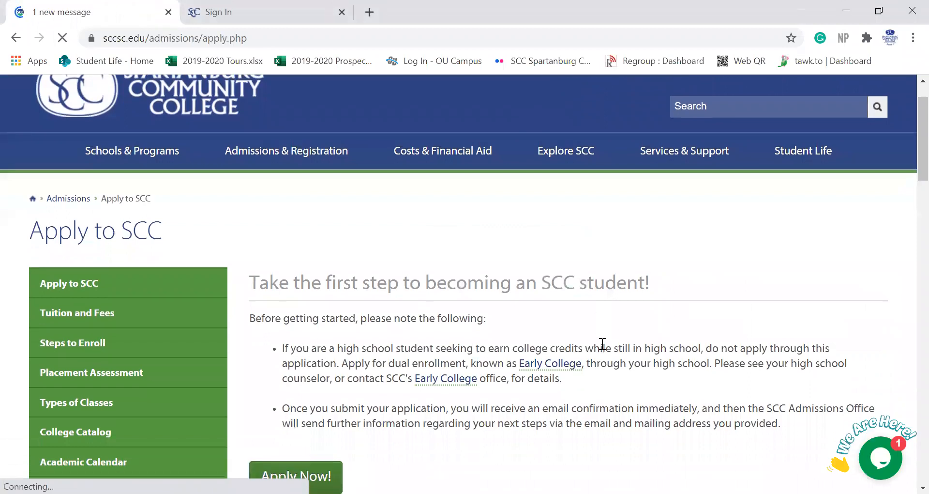
pyautogui.scroll(-1, 602, 343)
pyautogui.scroll(-1, 603, 344)
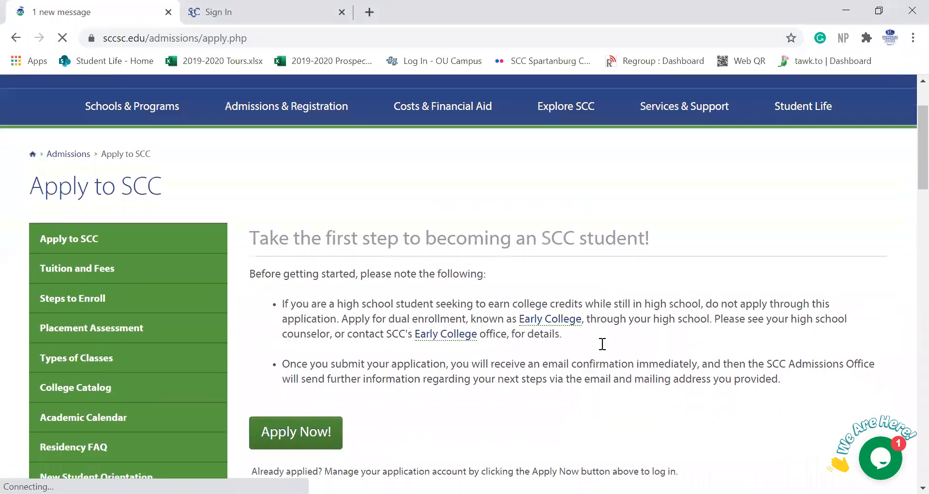
pyautogui.click(313, 434)
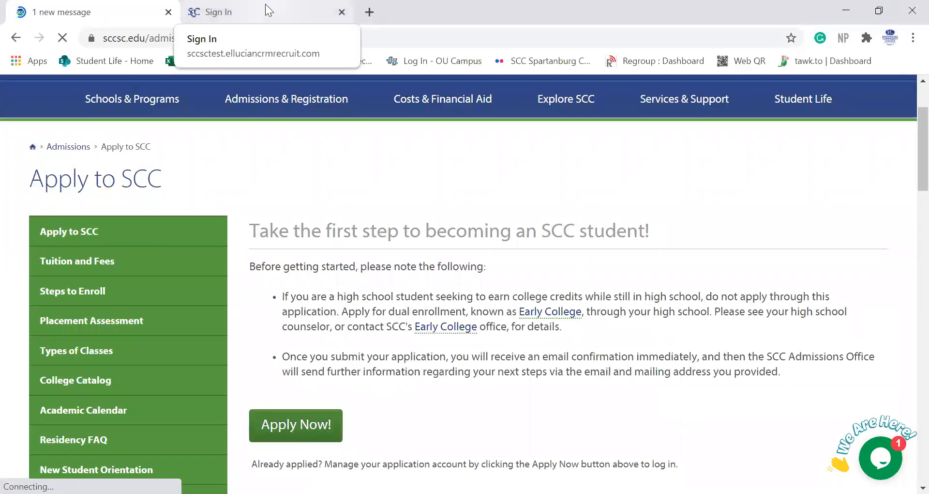
# Step: Go to the applicant sign-in page and open the Create Account registration form
pyautogui.click(265, 7)
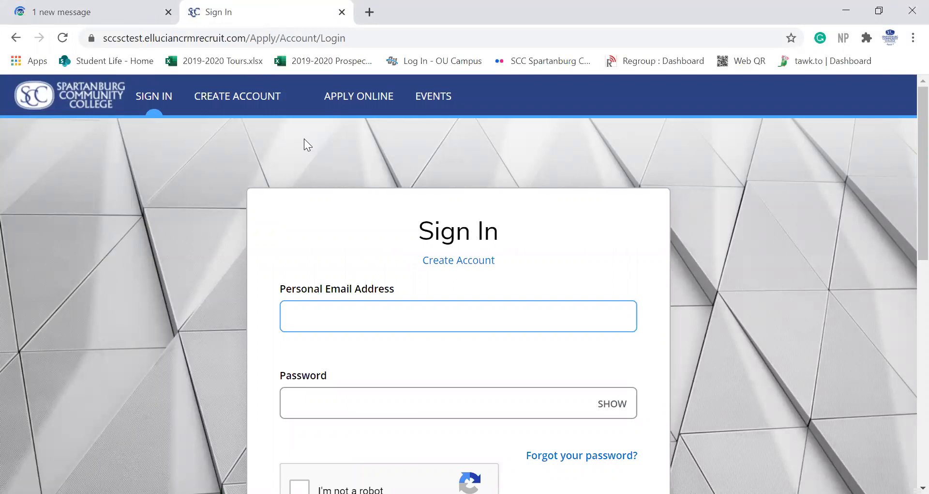
pyautogui.click(230, 101)
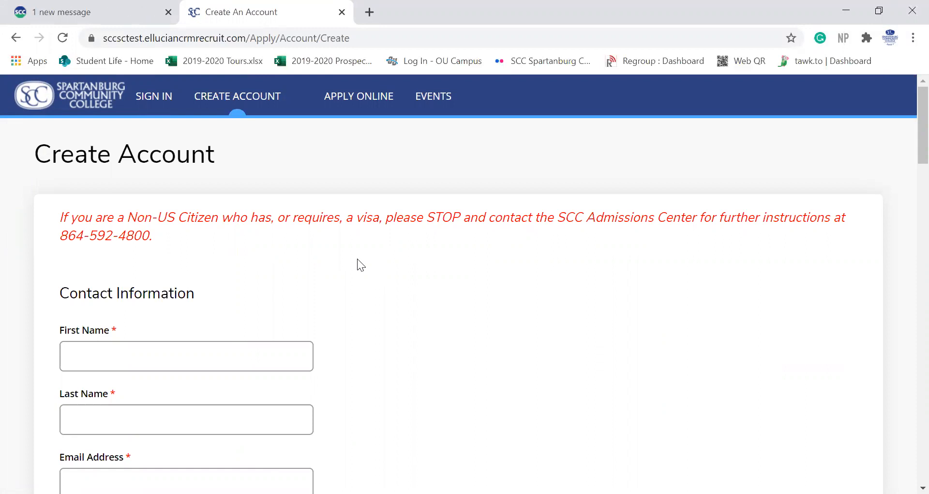
# Step: Enter the applicant's first and last name, then their e-mail address twice
pyautogui.click(144, 357)
pyautogui.write('Joe')
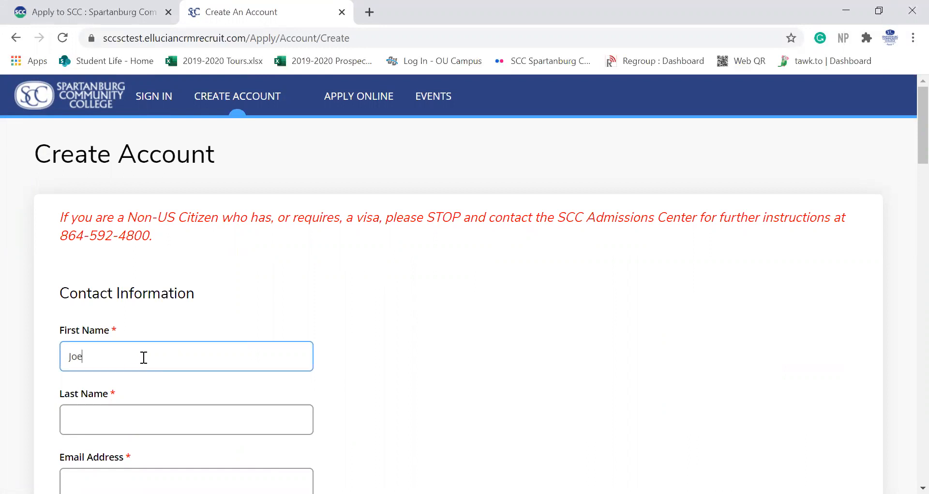
pyautogui.press('Tab')
pyautogui.write('Smith')
pyautogui.press('Tab')
pyautogui.press('Tab')
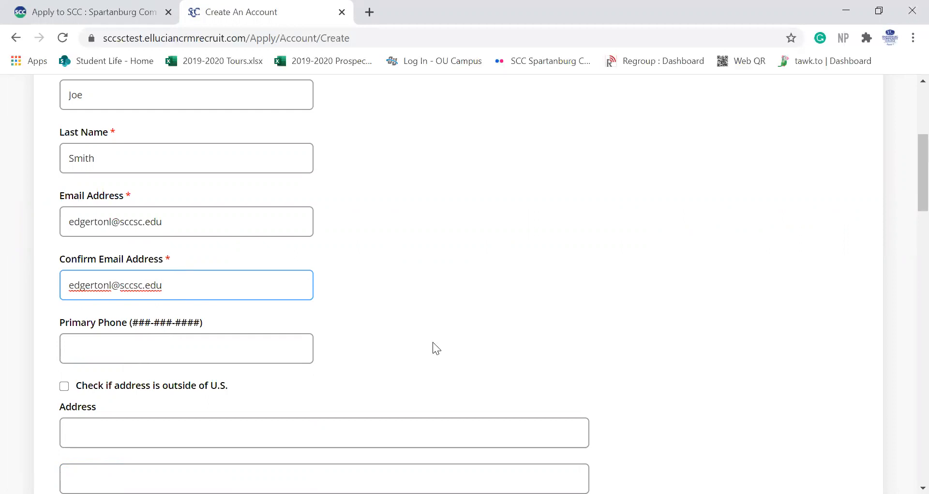
# Step: Fill in the applicant's street address, city, South Carolina as state, and ZIP code
pyautogui.scroll(-2, 432, 342)
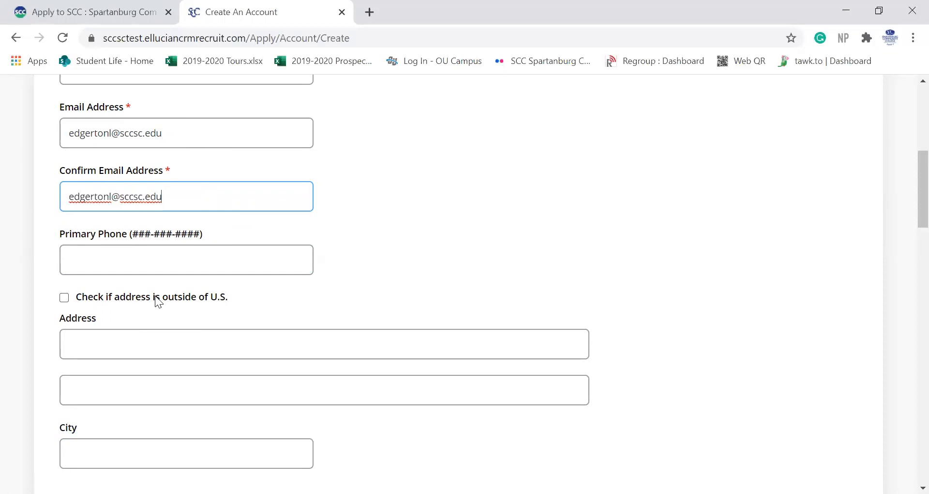
pyautogui.scroll(-1, 155, 295)
pyautogui.click(98, 328)
pyautogui.write('107 Community College Dr')
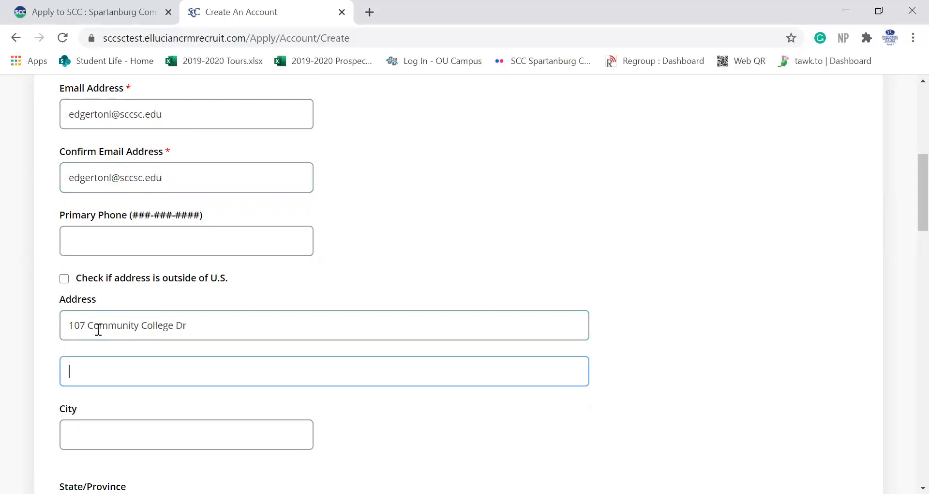
pyautogui.press('Tab')
pyautogui.write('Spartanburg')
pyautogui.press('Tab')
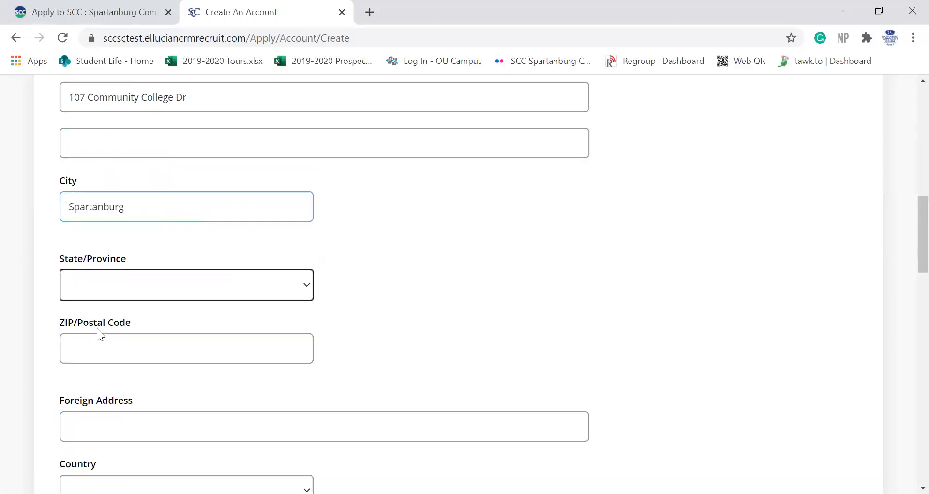
pyautogui.write('so')
pyautogui.press('Tab')
pyautogui.write('2930')
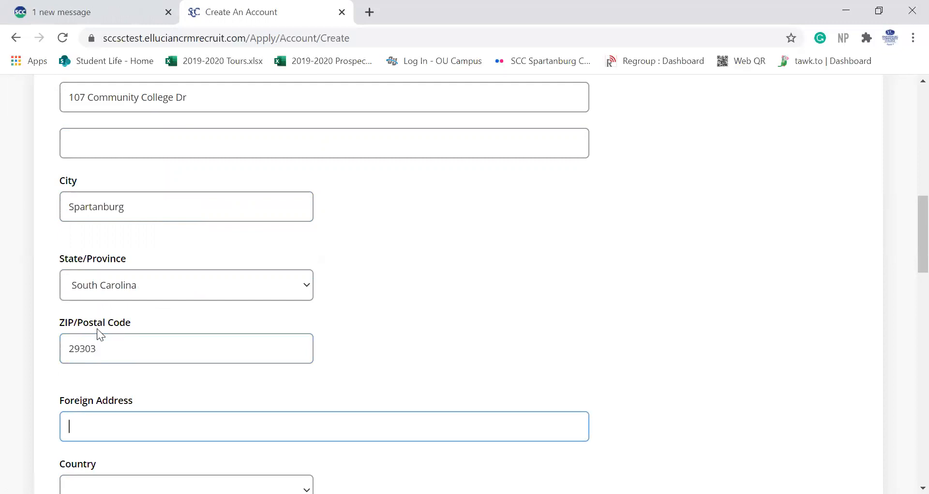
pyautogui.scroll(-1, 224, 367)
# Step: Select Byrnes High School as the applicant's high school
pyautogui.scroll(-4, 224, 369)
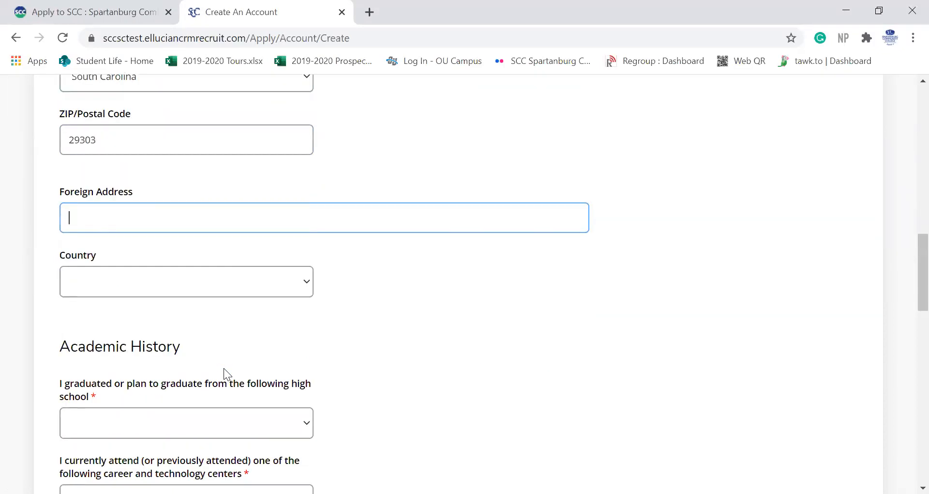
pyautogui.scroll(-3, 224, 368)
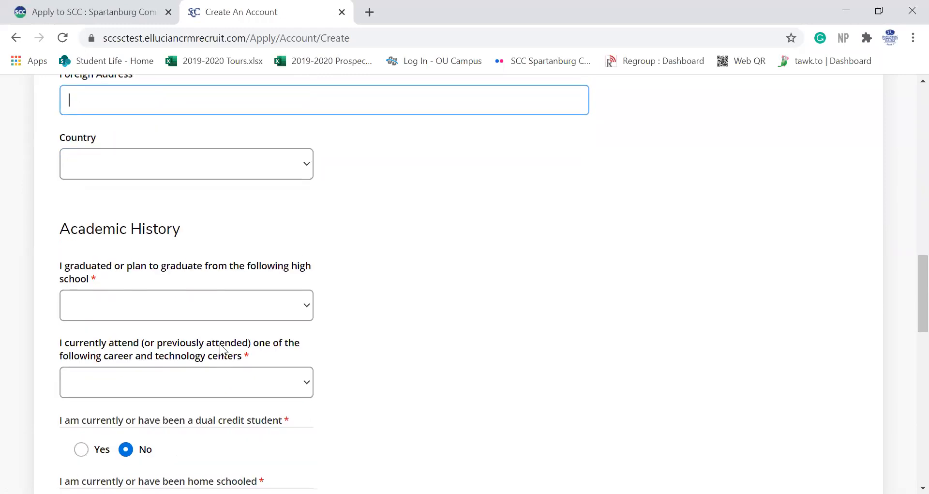
pyautogui.scroll(-1, 221, 347)
pyautogui.click(162, 290)
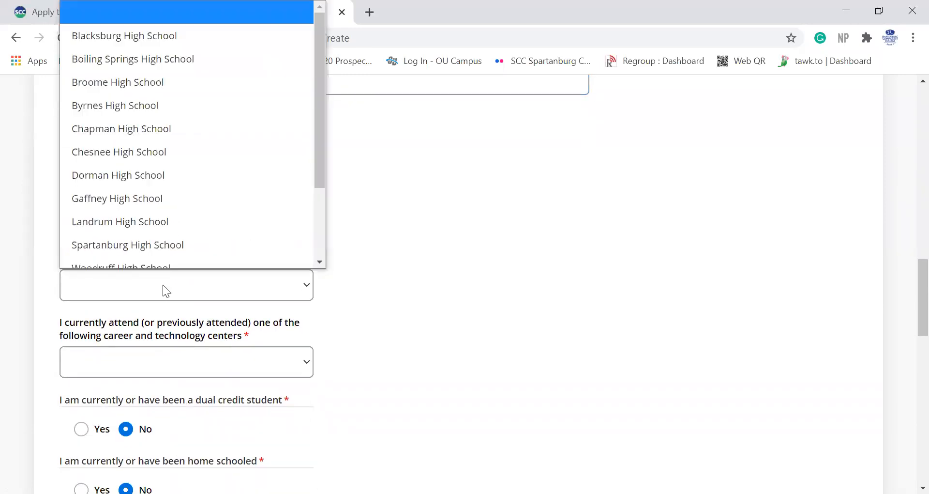
pyautogui.scroll(-1, 164, 267)
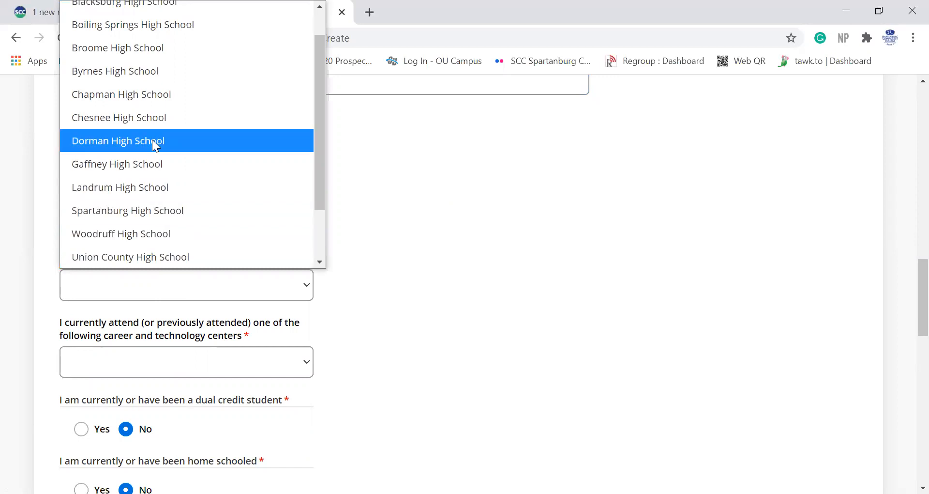
pyautogui.click(144, 76)
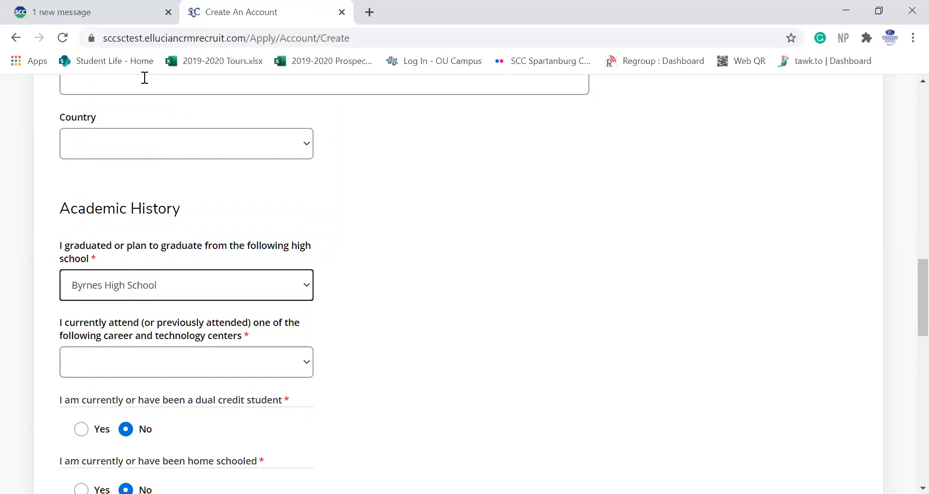
pyautogui.scroll(-2, 447, 283)
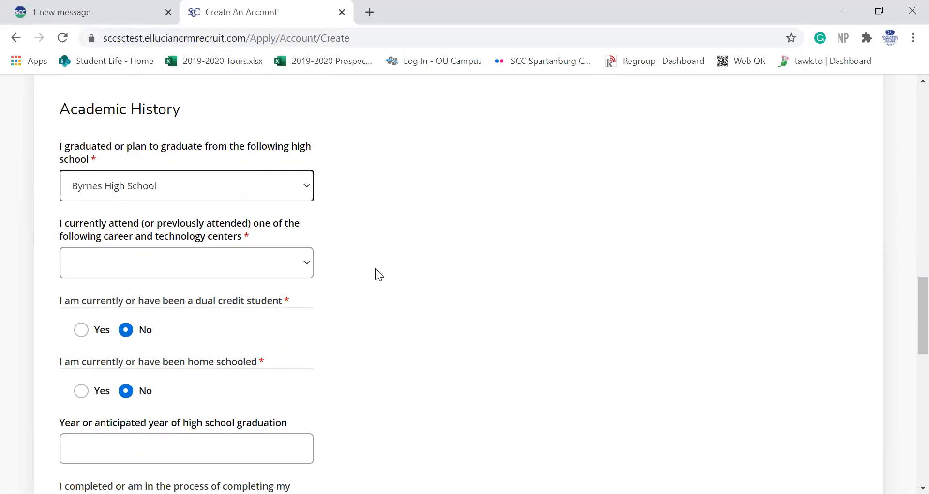
# Step: Answer None for the career and technology center
pyautogui.click(195, 267)
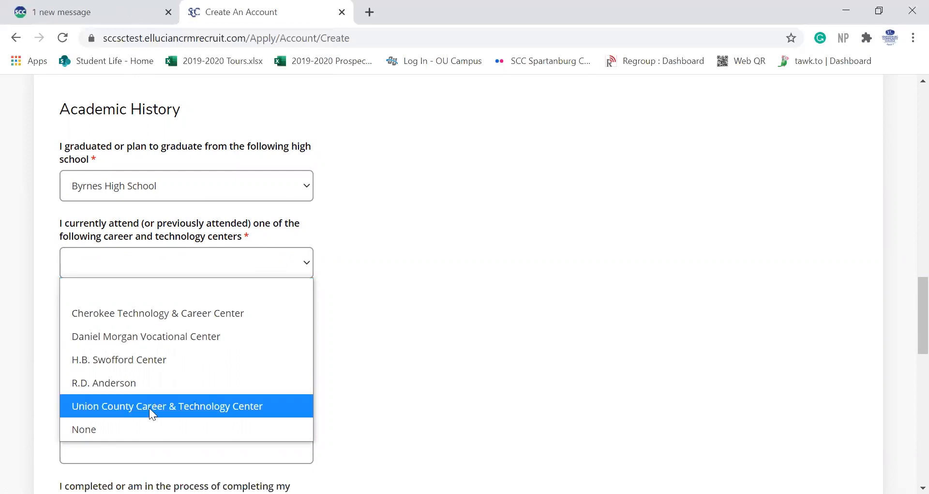
pyautogui.click(144, 428)
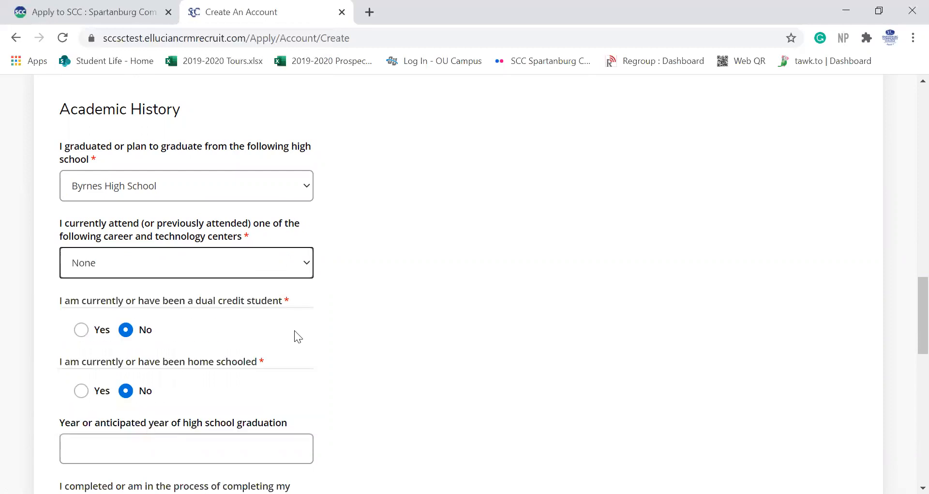
pyautogui.scroll(-2, 294, 331)
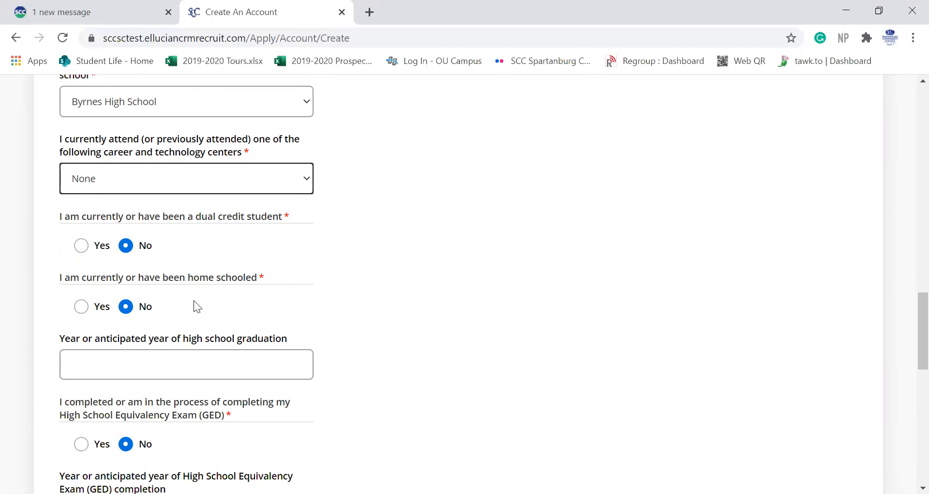
pyautogui.scroll(-1, 194, 300)
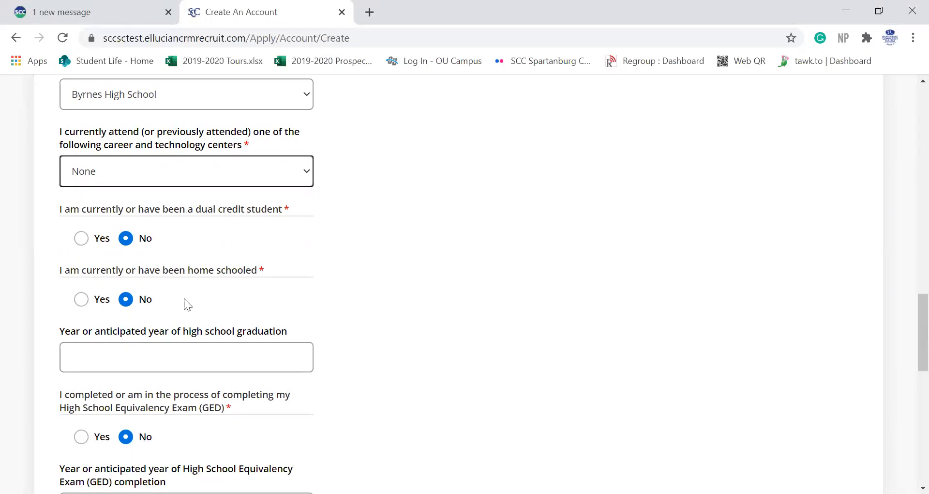
# Step: Recheck the high-school list, leaving Byrnes High School selected
pyautogui.scroll(2, 183, 177)
pyautogui.click(184, 177)
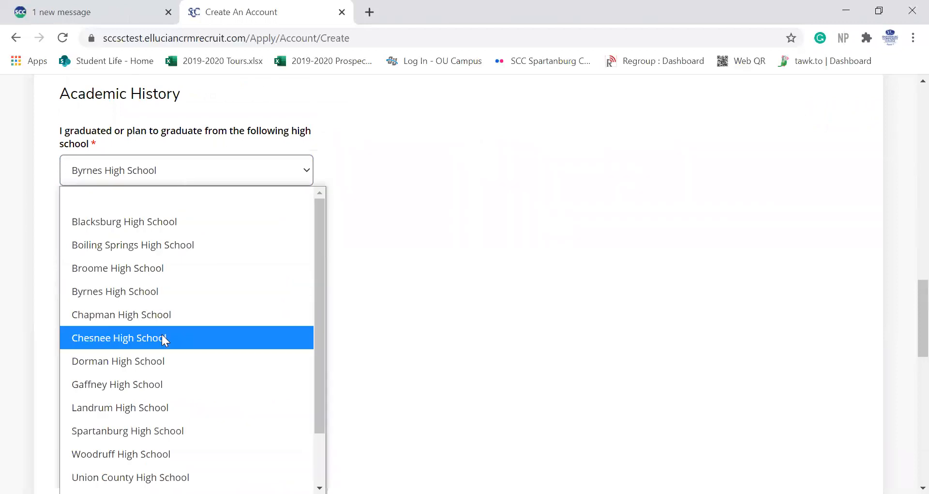
pyautogui.scroll(-2, 162, 334)
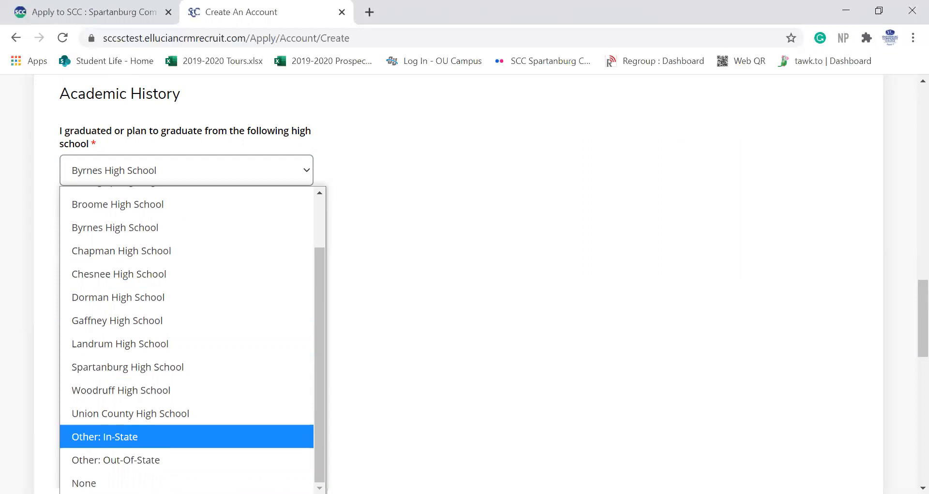
pyautogui.click(424, 359)
pyautogui.scroll(-3, 424, 357)
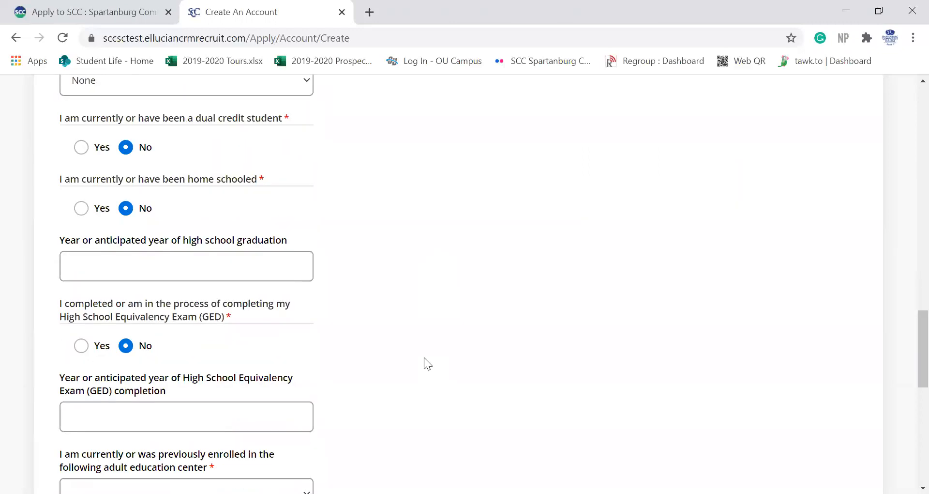
# Step: Enter 2019 as the high-school graduation year
pyautogui.click(176, 267)
pyautogui.write('2019')
pyautogui.scroll(-2, 217, 348)
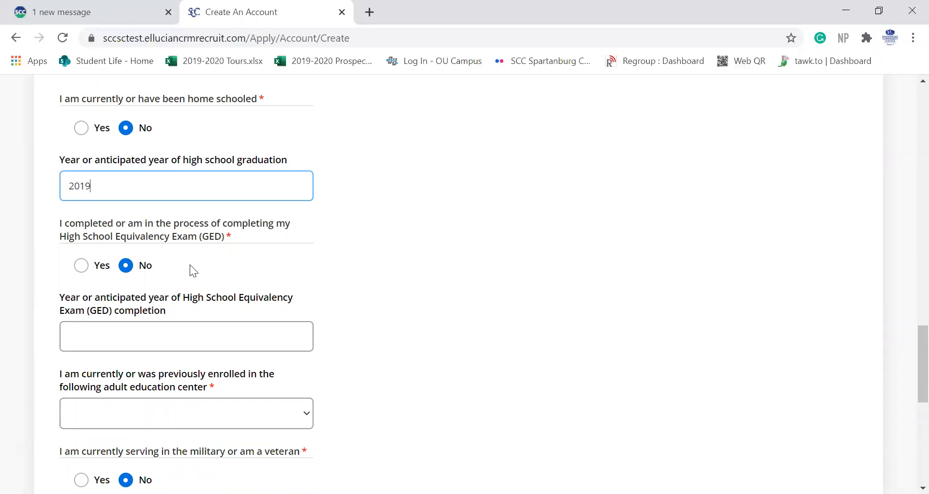
pyautogui.scroll(-1, 190, 264)
# Step: Pass the GED completion-year question and choose None for the adult education center
pyautogui.click(166, 275)
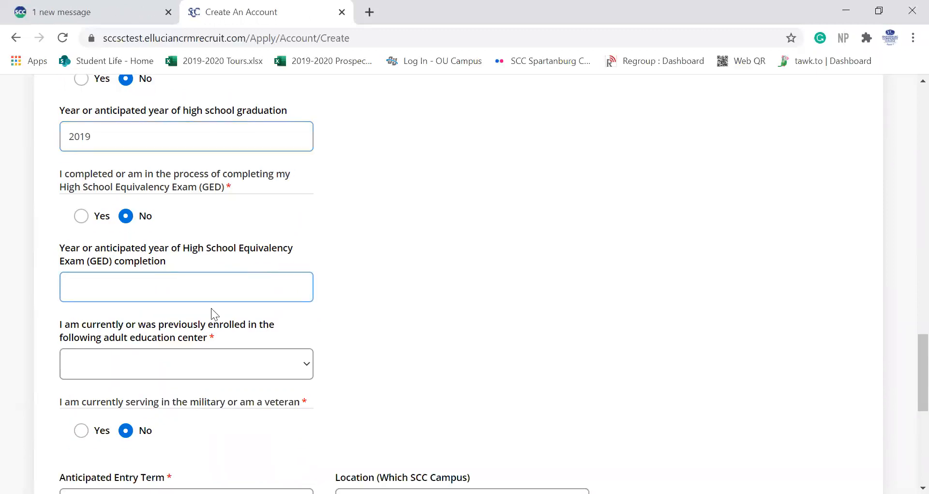
pyautogui.scroll(-2, 211, 308)
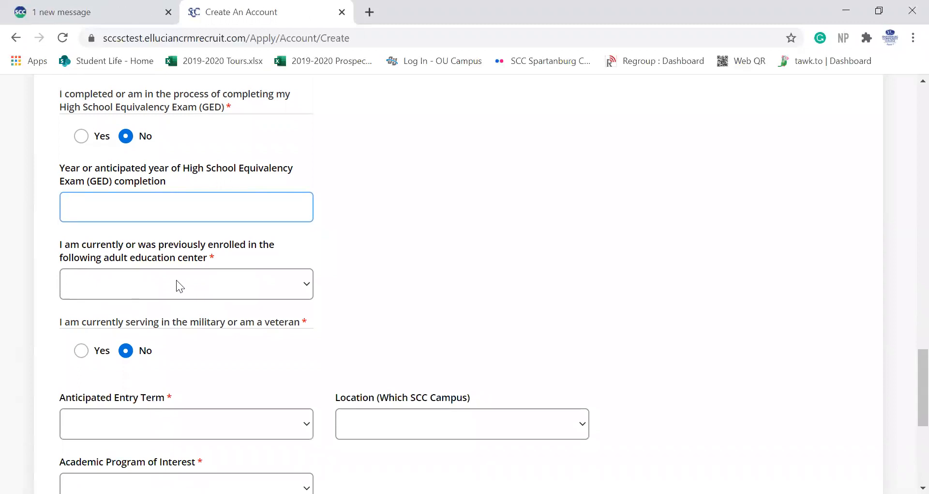
pyautogui.click(176, 280)
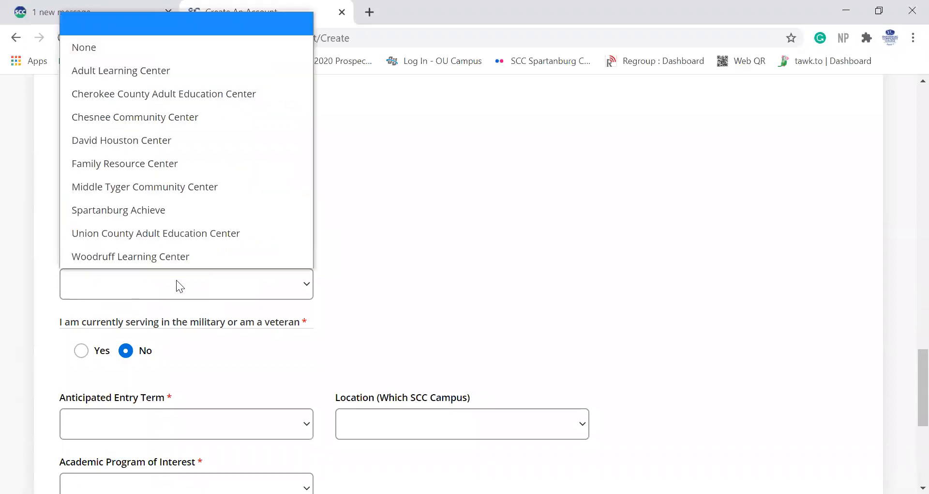
pyautogui.click(111, 48)
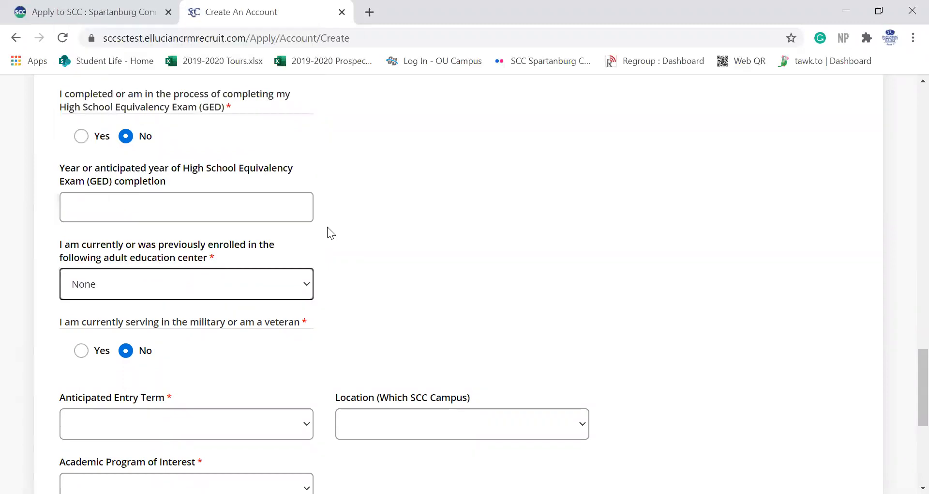
pyautogui.scroll(-3, 352, 241)
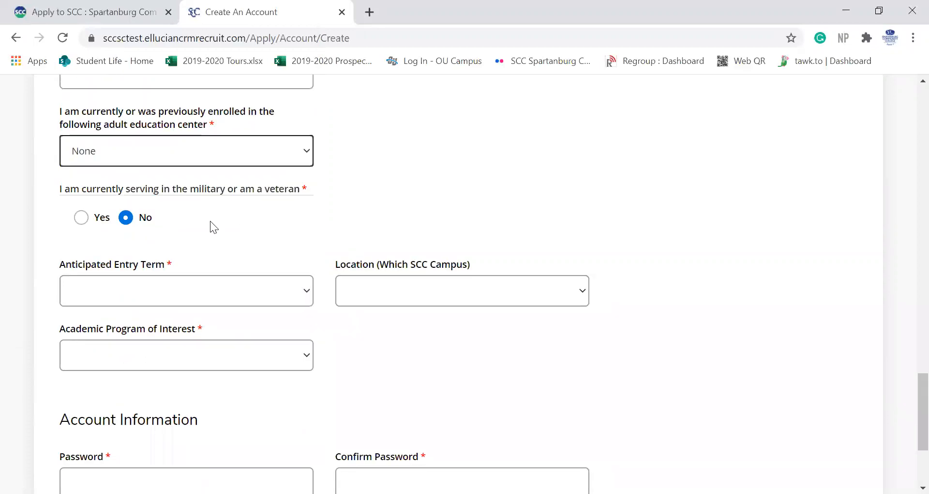
pyautogui.scroll(-2, 210, 221)
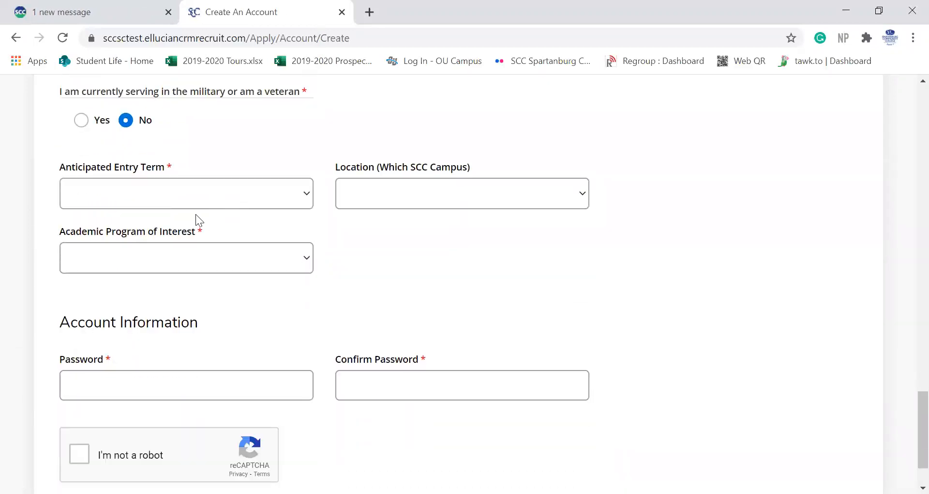
# Step: Choose Fall Term 2020 entry, Central Campus location, and Associate of Science program
pyautogui.click(155, 192)
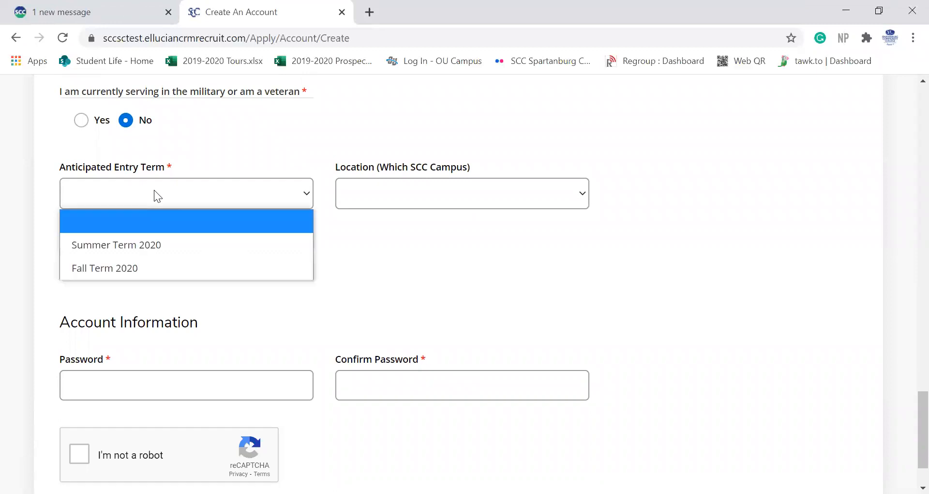
pyautogui.click(154, 257)
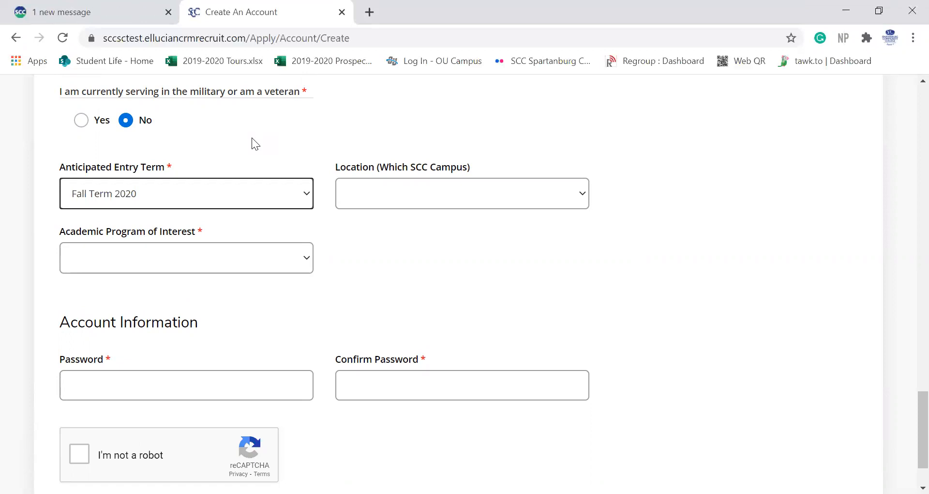
pyautogui.click(409, 208)
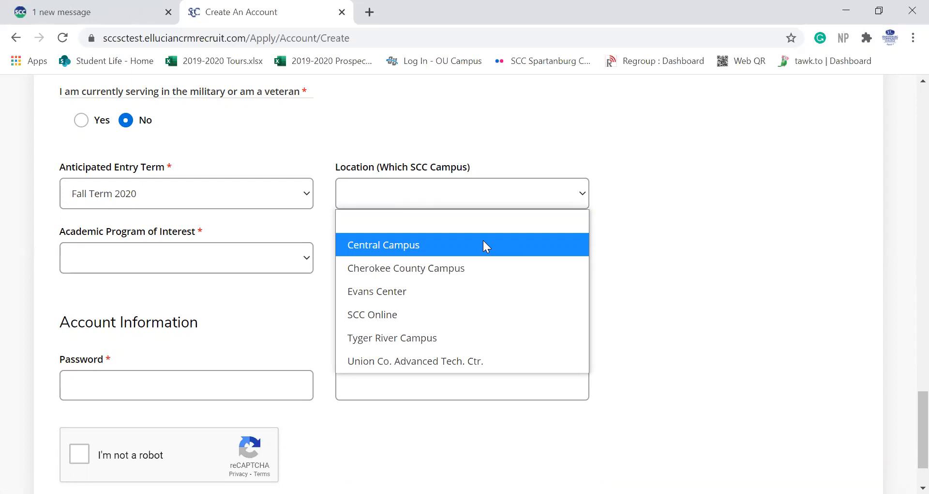
pyautogui.click(484, 242)
pyautogui.click(196, 262)
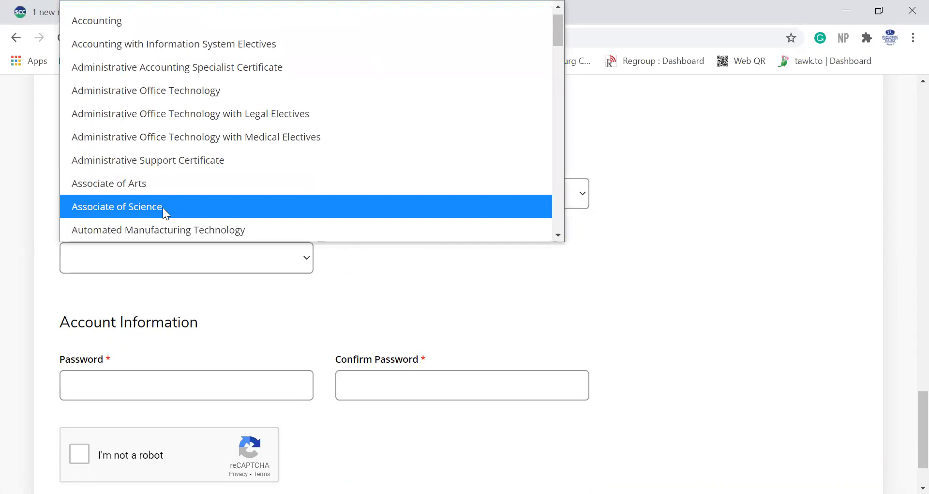
pyautogui.click(163, 207)
# Step: Move to the password field and dismiss the saved-password suggestions
pyautogui.scroll(-1, 213, 303)
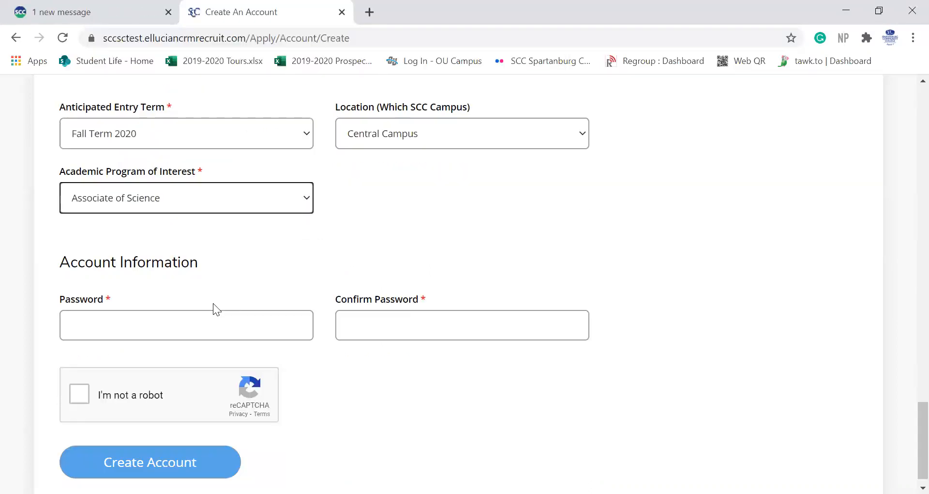
pyautogui.click(150, 313)
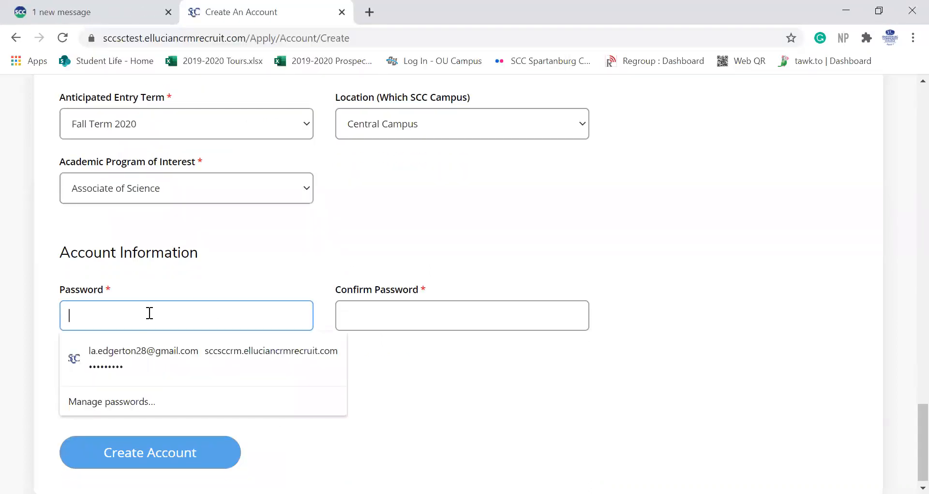
pyautogui.click(170, 281)
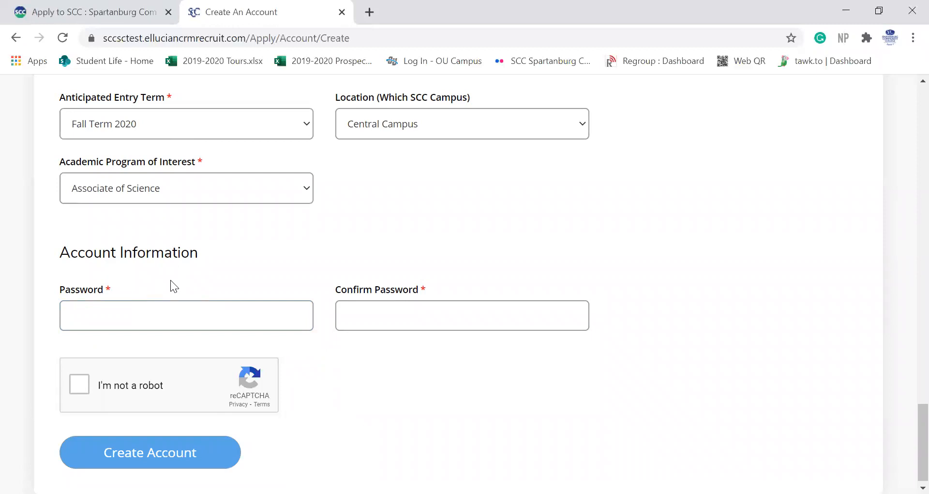
# Step: Type the account password in Password and Confirm Password, then tick the reCAPTCHA box
pyautogui.click(154, 315)
pyautogui.write('*********')
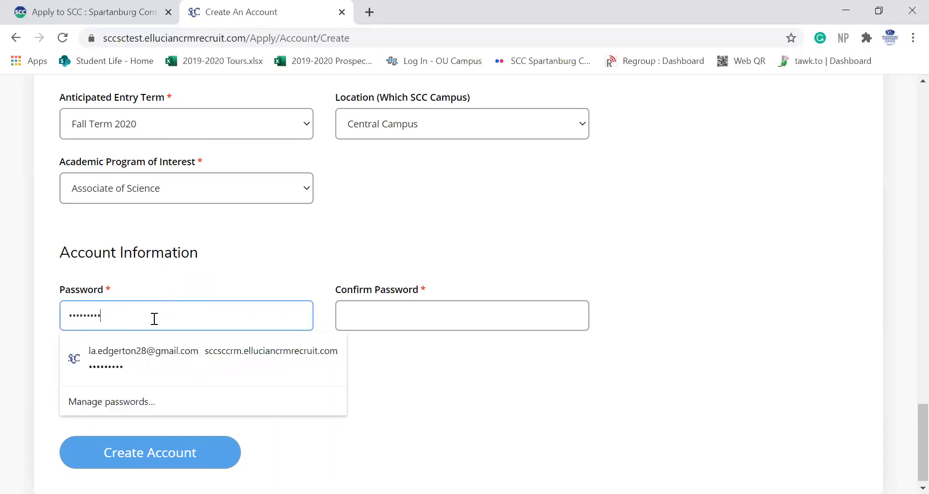
pyautogui.press('Tab')
pyautogui.write('*********')
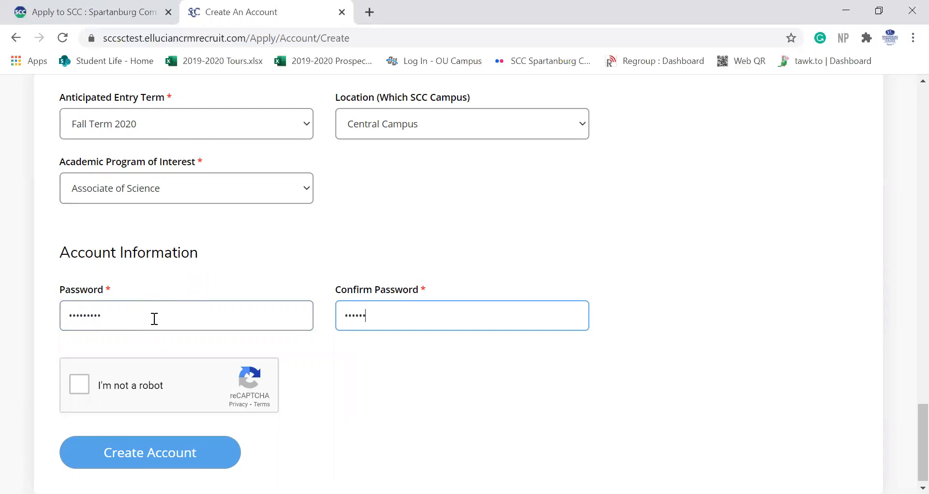
pyautogui.click(76, 385)
pyautogui.scroll(-1, 327, 374)
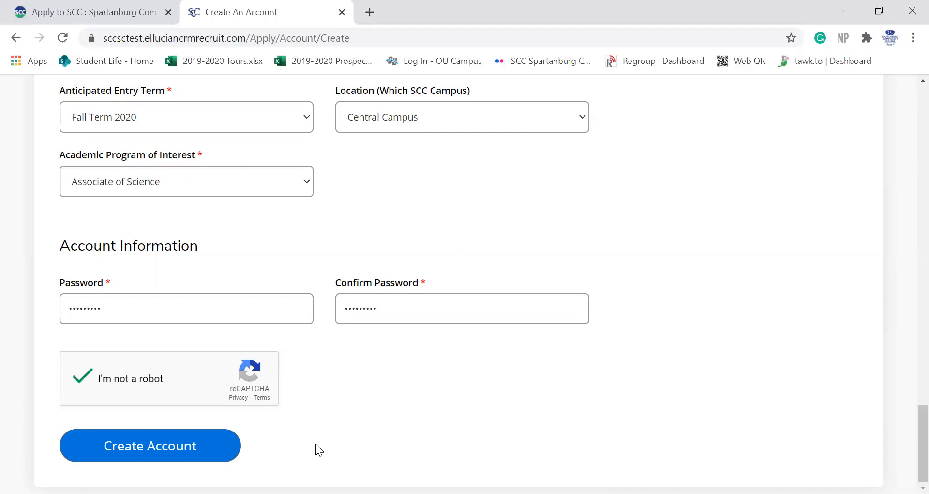
# Step: Submit the Create Account form, which reports the passwords don't match
pyautogui.click(148, 447)
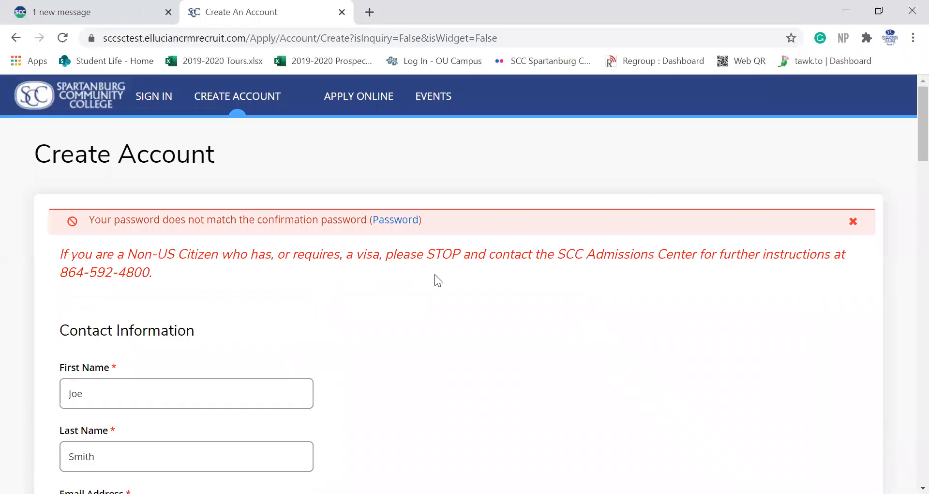
pyautogui.scroll(-15, 417, 344)
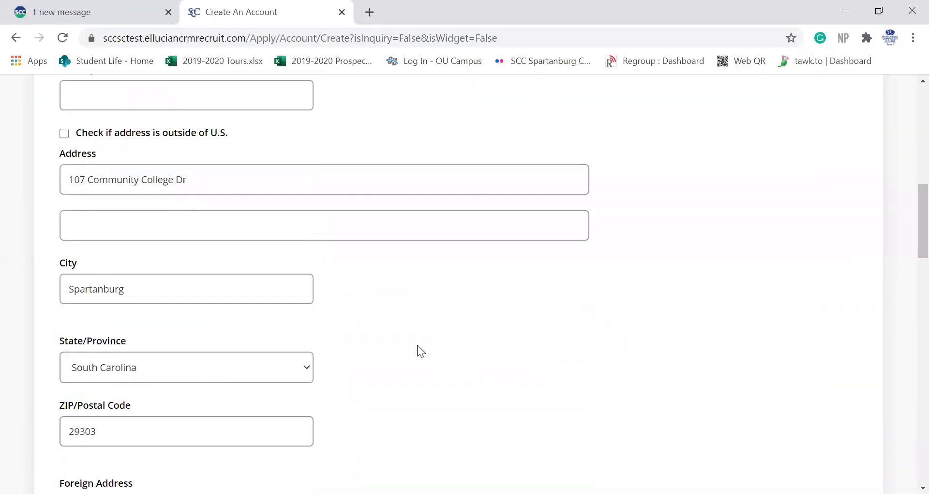
pyautogui.scroll(-11, 417, 345)
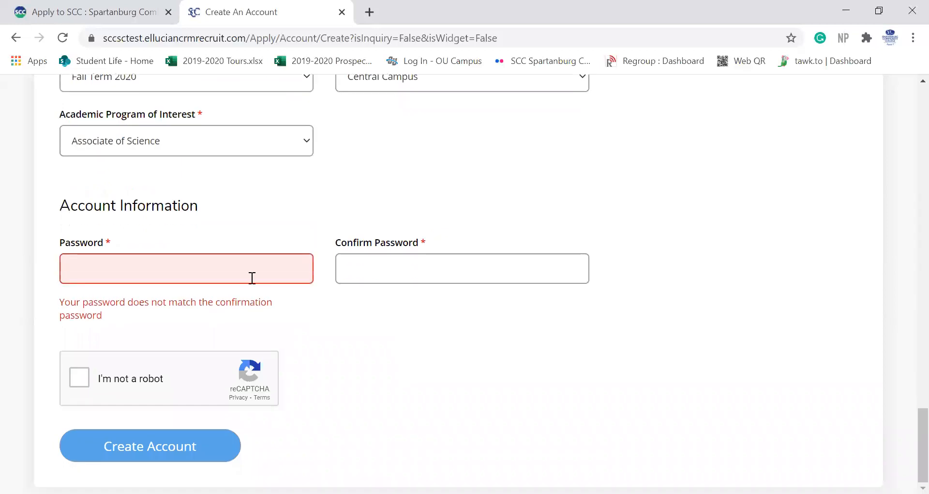
# Step: Re-enter the password, redo the reCAPTCHA check, and create the account
pyautogui.click(203, 268)
pyautogui.write('••••••••')
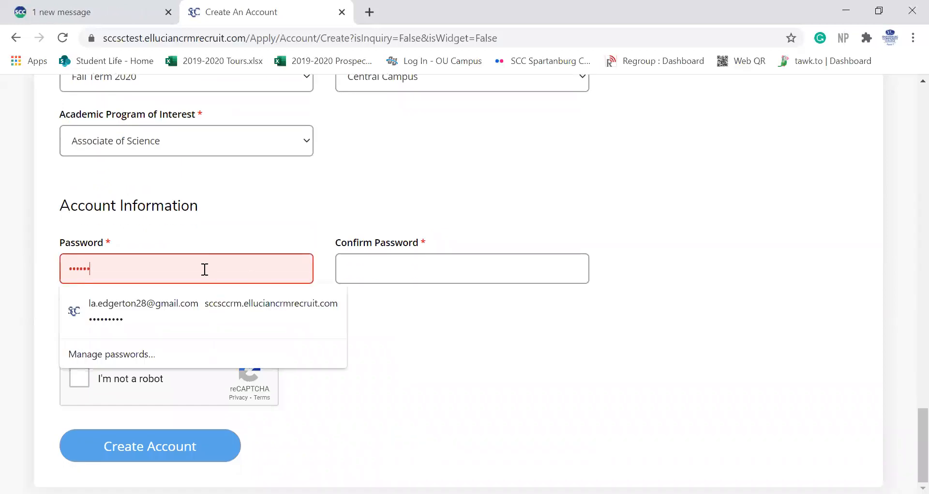
pyautogui.write('•')
pyautogui.press('Tab')
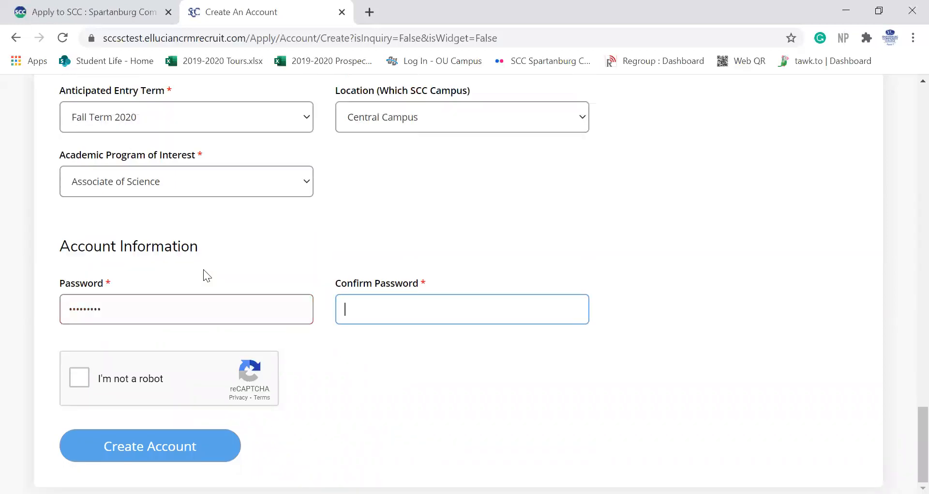
pyautogui.write('•••••••••')
pyautogui.click(73, 379)
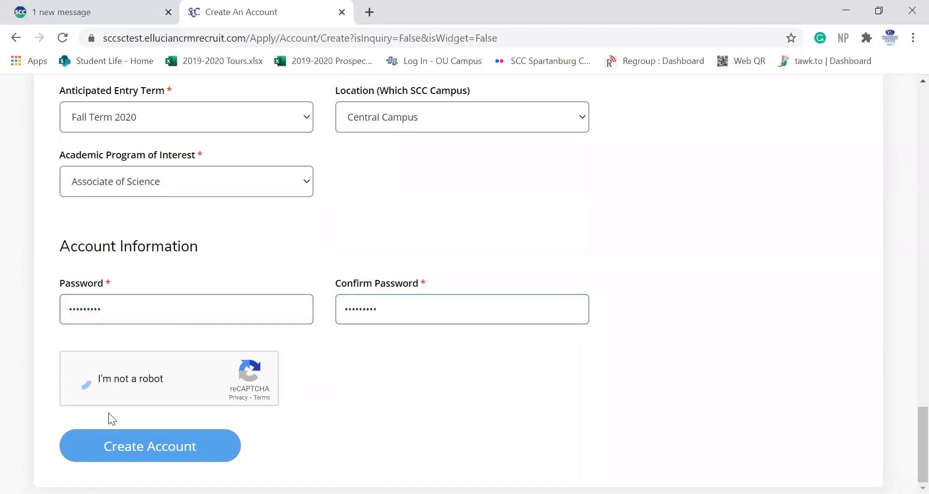
pyautogui.click(151, 443)
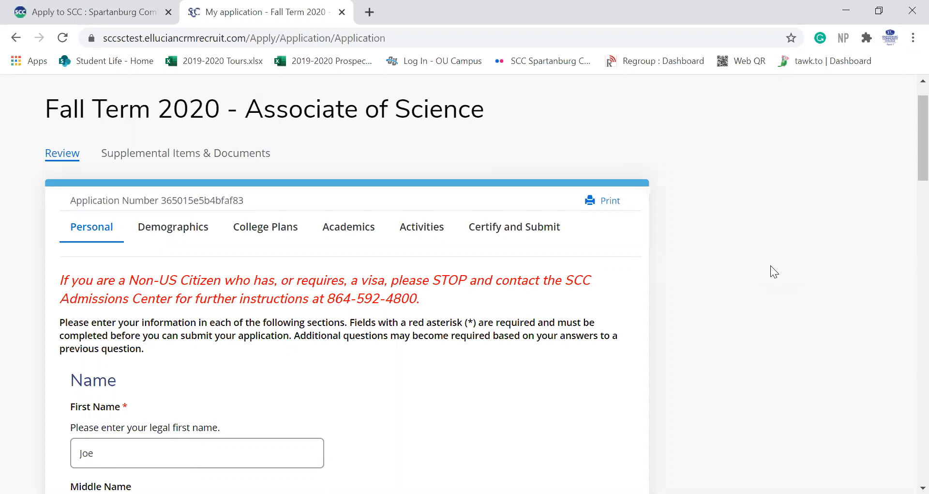
# Step: Set the Birth Date to 8/21/2020 with the date picker
pyautogui.scroll(-1, 770, 266)
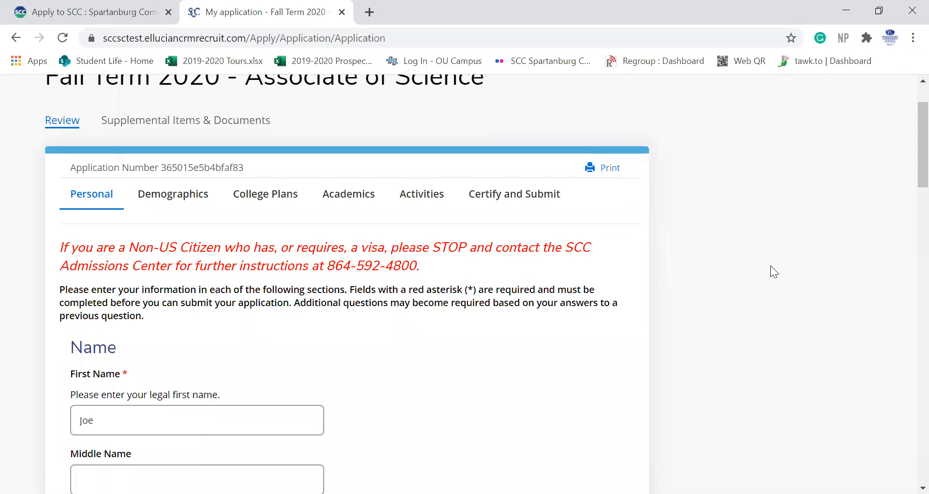
pyautogui.scroll(-2, 770, 265)
pyautogui.scroll(-5, 771, 266)
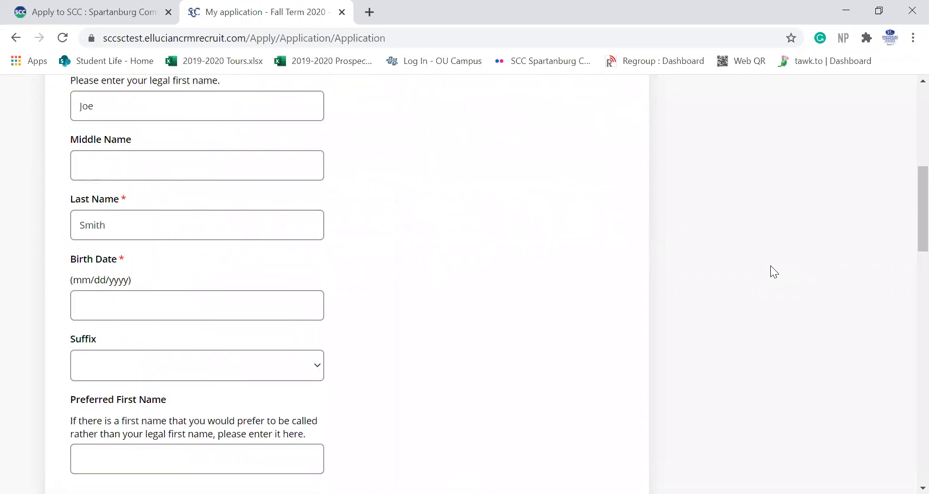
pyautogui.click(144, 297)
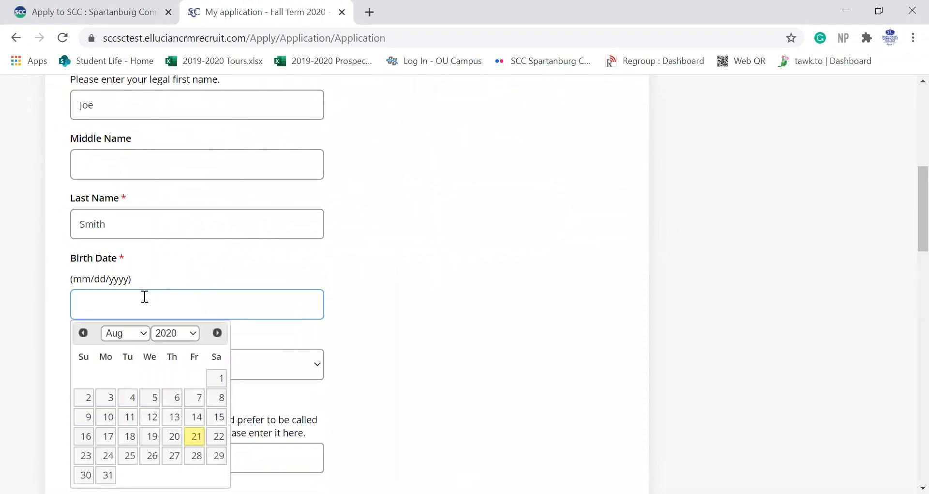
pyautogui.click(193, 439)
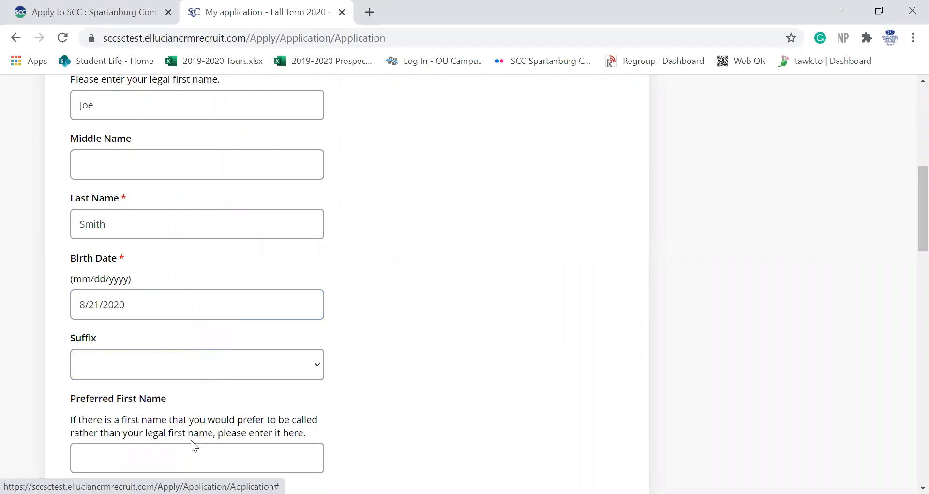
# Step: Reopen the birth date picker and choose 1995 as the birth year
pyautogui.click(156, 303)
pyautogui.click(181, 332)
pyautogui.scroll(10, 162, 85)
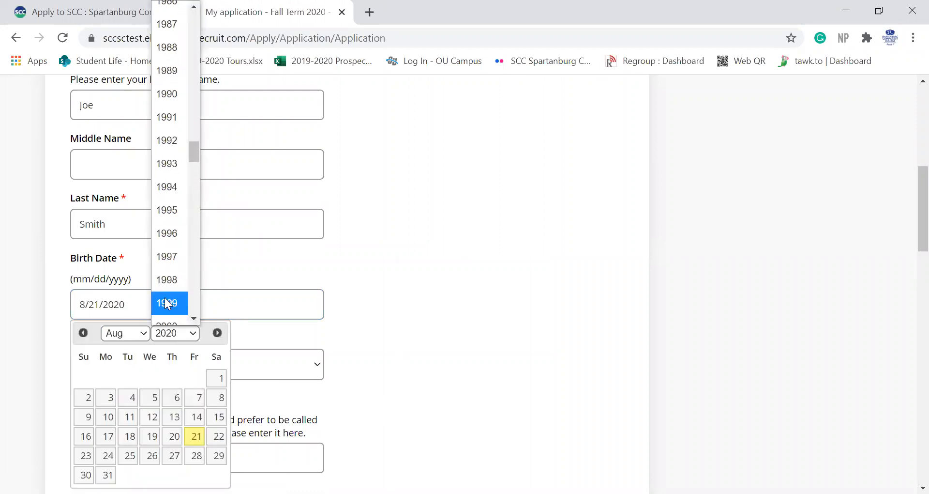
pyautogui.click(164, 214)
pyautogui.click(417, 293)
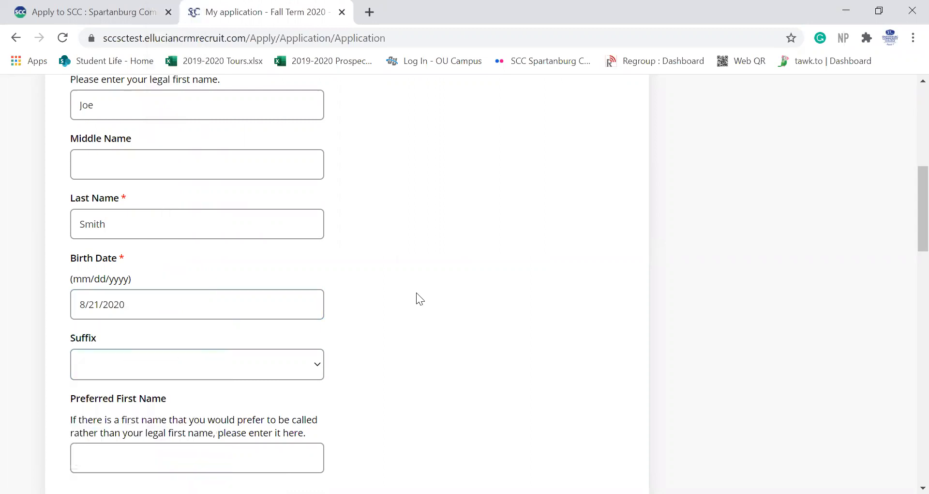
pyautogui.scroll(-3, 416, 293)
pyautogui.scroll(-4, 416, 292)
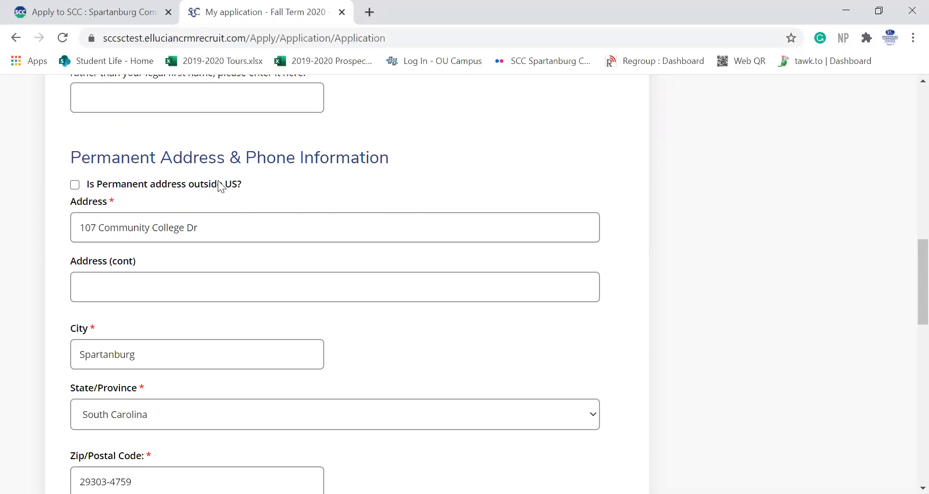
# Step: Choose Spartanburg as the county, confirming the selection
pyautogui.scroll(-6, 281, 327)
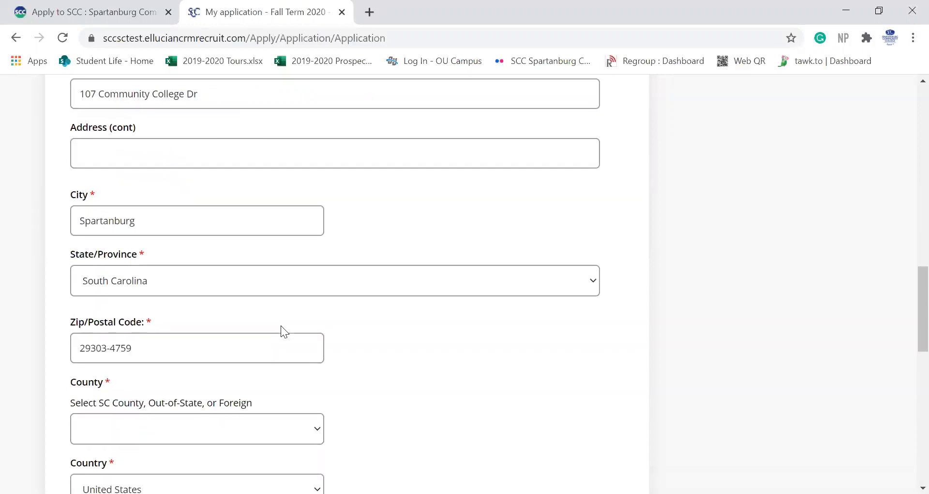
pyautogui.click(170, 255)
pyautogui.scroll(-12, 170, 193)
pyautogui.scroll(-3, 170, 191)
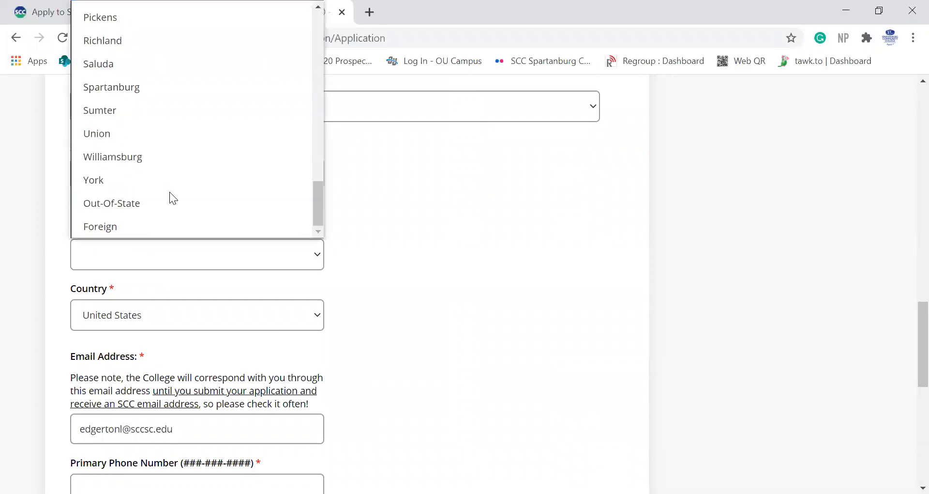
pyautogui.click(112, 90)
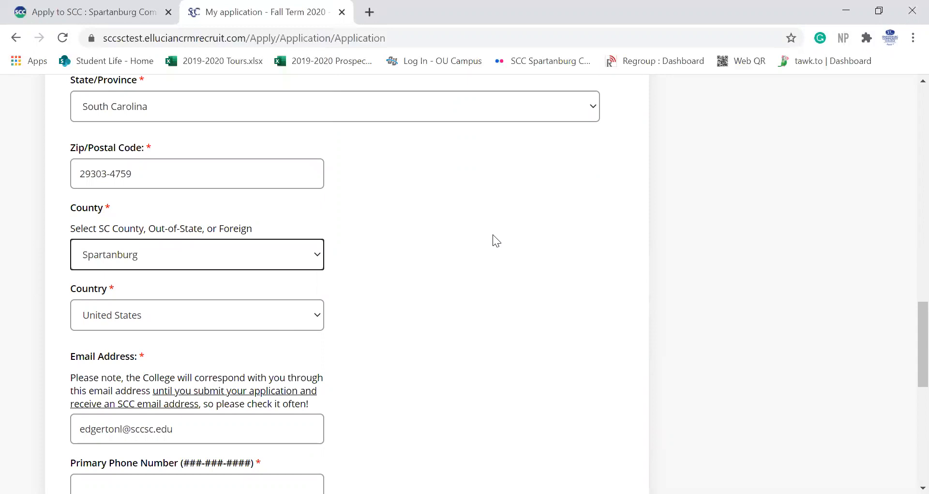
pyautogui.click(204, 258)
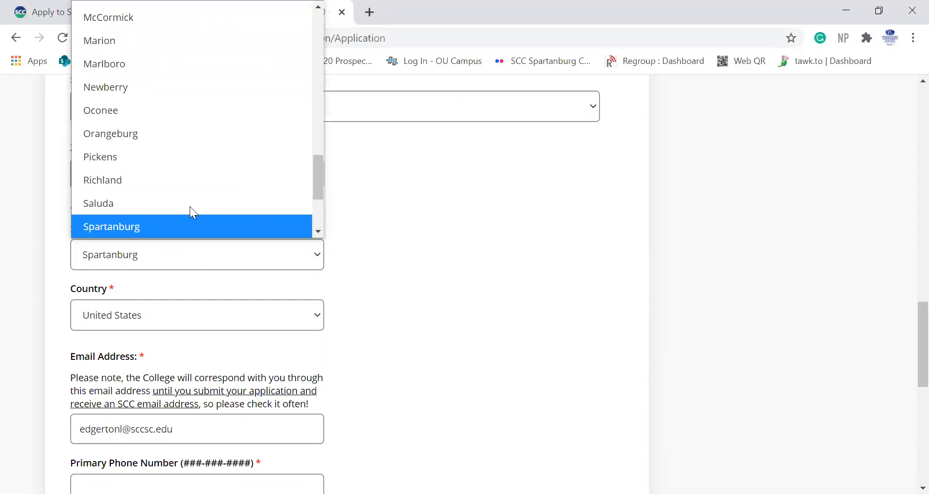
pyautogui.click(215, 226)
pyautogui.scroll(-3, 404, 346)
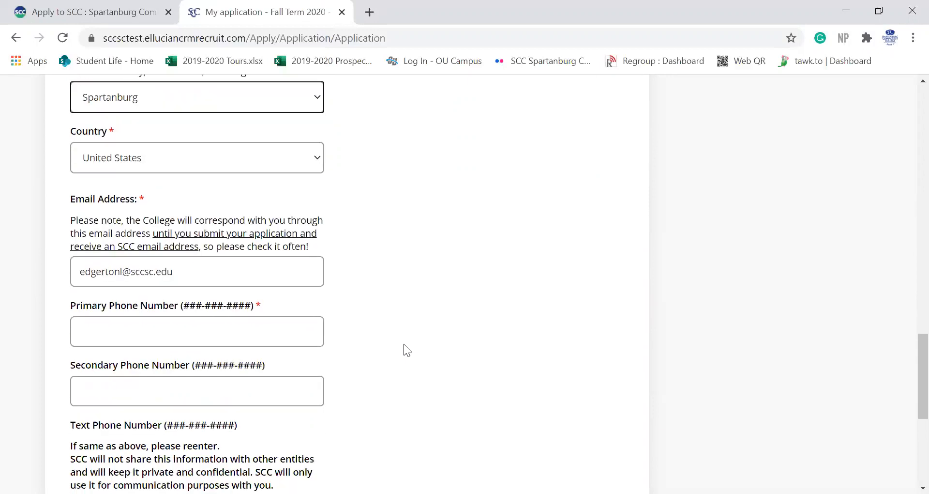
pyautogui.scroll(-1, 404, 343)
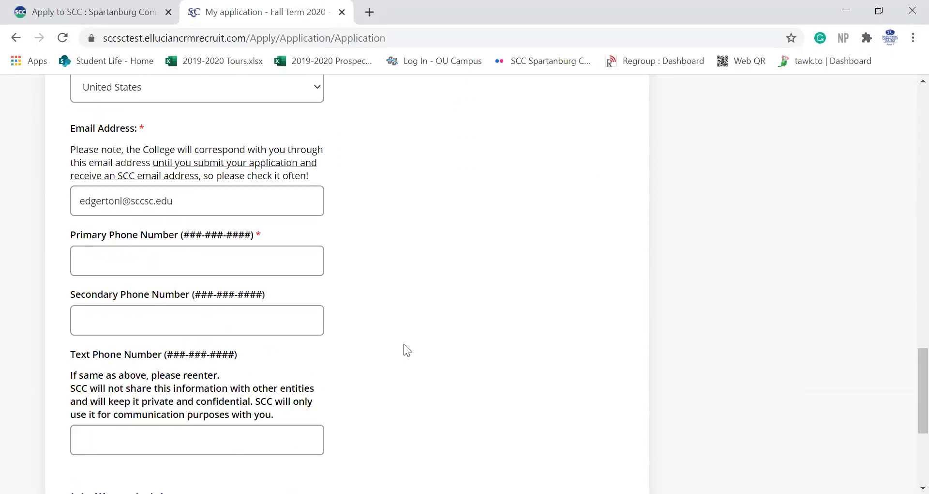
# Step: Enter the applicant's primary phone number
pyautogui.click(151, 250)
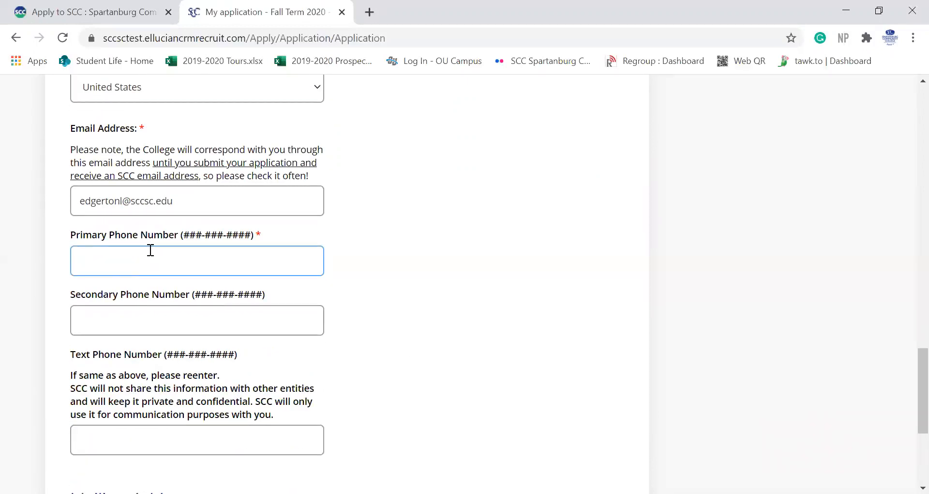
pyautogui.scroll(-5, 400, 352)
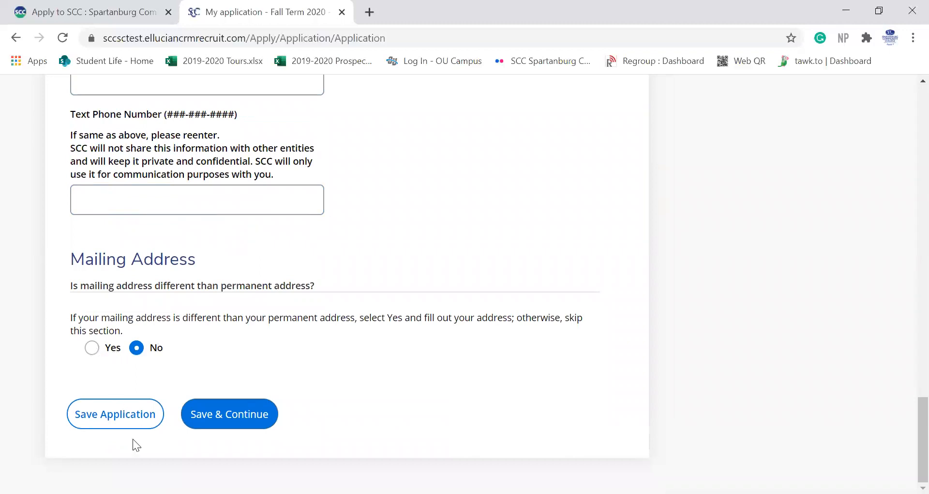
# Step: Save the personal details and continue to the Demographics section
pyautogui.click(233, 426)
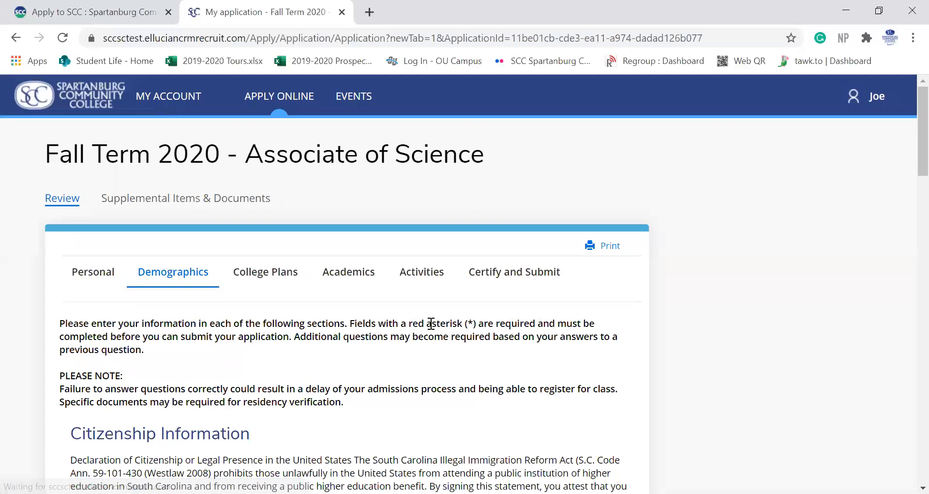
pyautogui.scroll(-5, 431, 323)
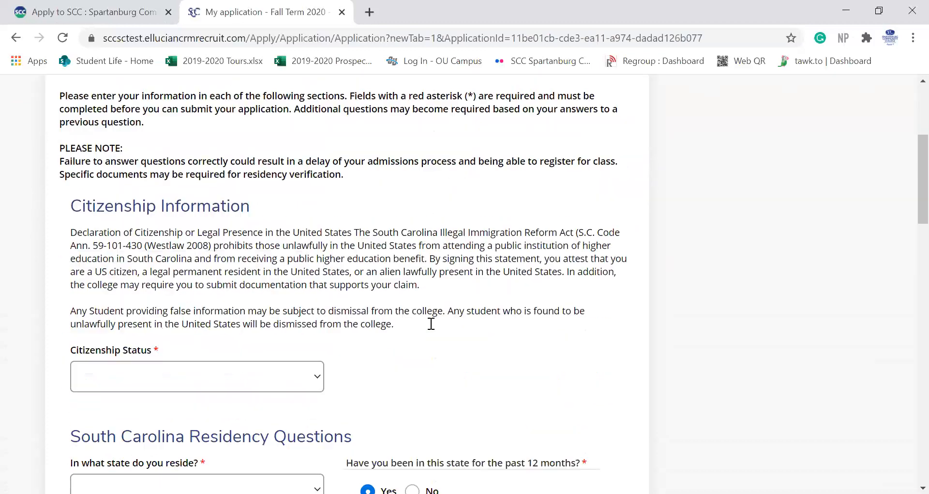
pyautogui.scroll(-2, 431, 323)
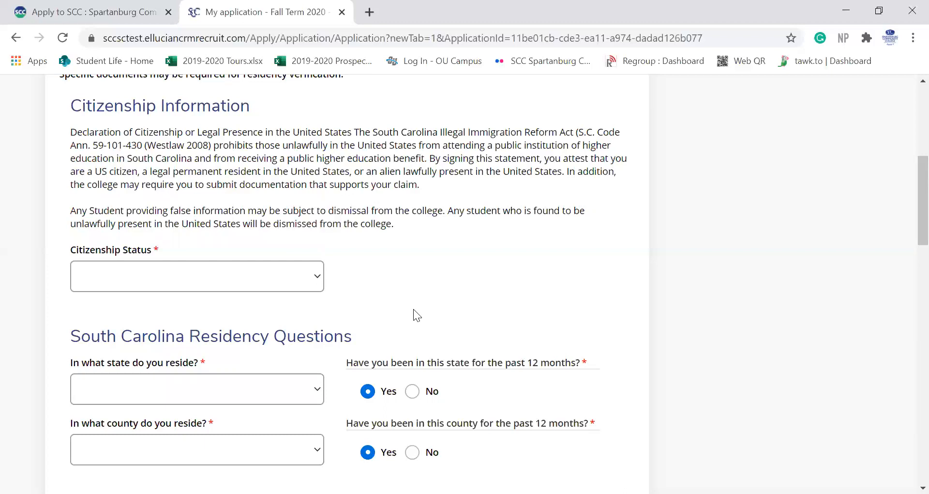
# Step: Set Citizenship Status to US Citizen and enter the applicant's Social Security Number
pyautogui.click(234, 284)
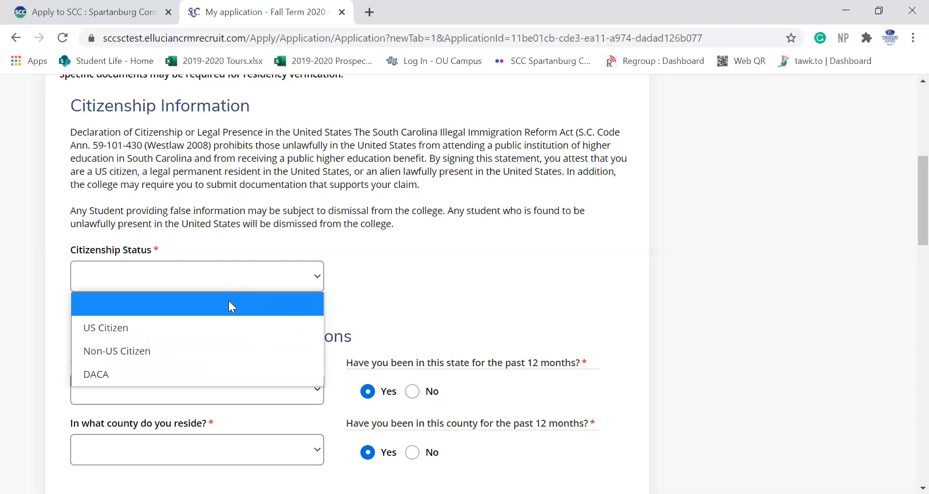
pyautogui.click(226, 325)
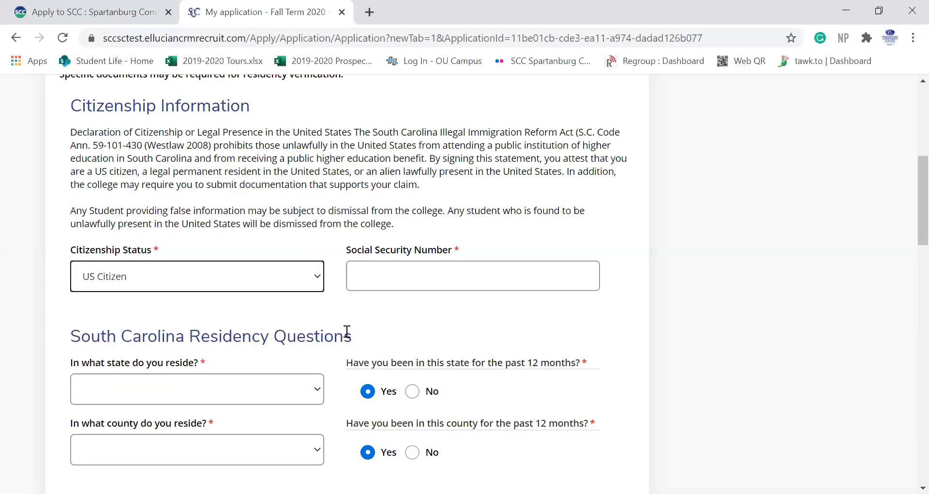
pyautogui.click(403, 277)
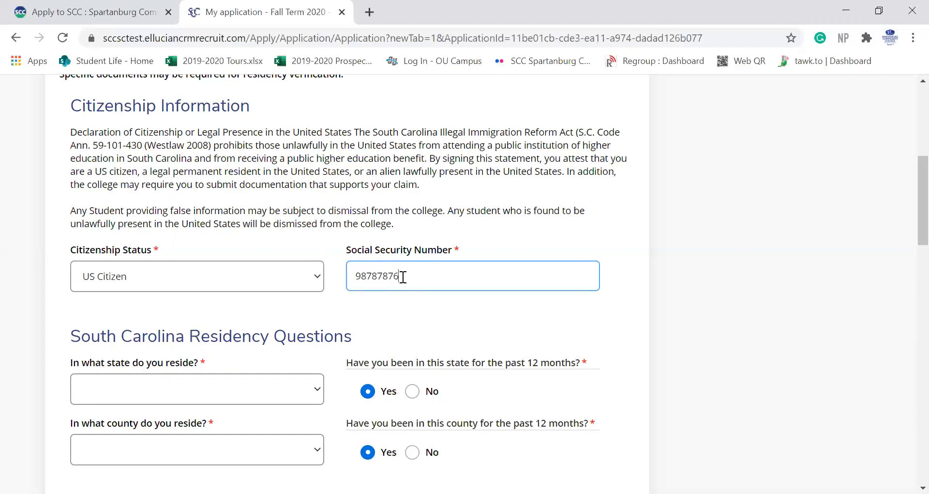
pyautogui.scroll(-1, 223, 387)
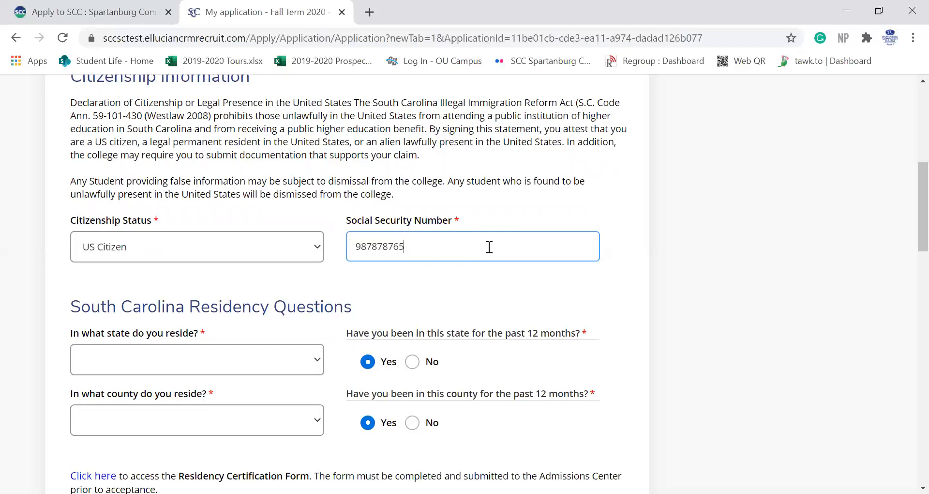
# Step: Set the state of residence to South Carolina and the county to Spartanburg
pyautogui.scroll(-2, 254, 291)
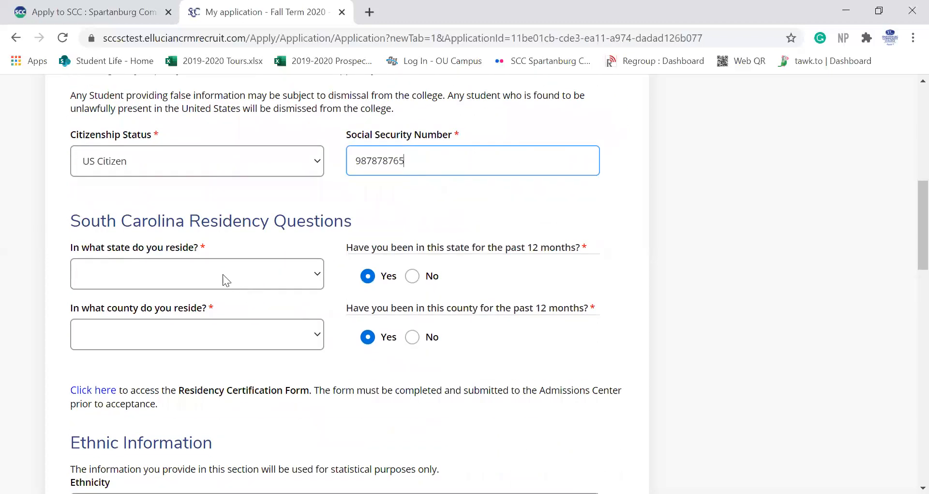
pyautogui.click(175, 267)
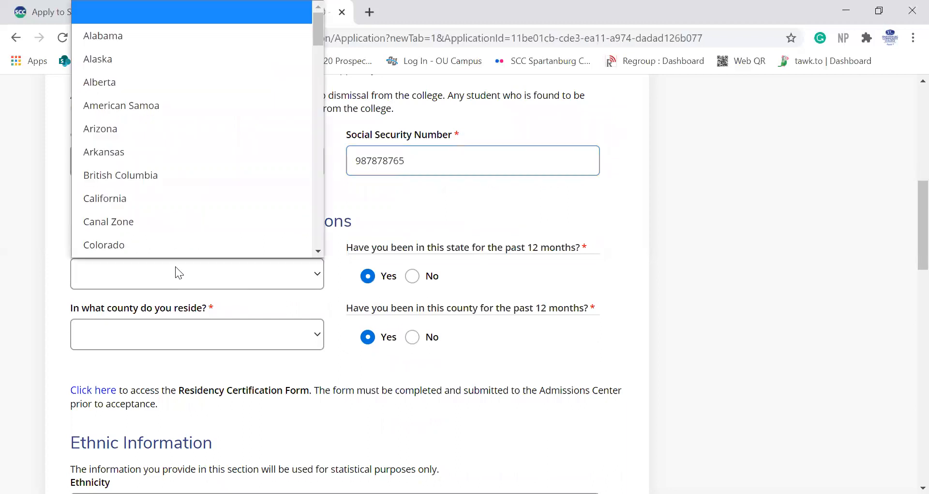
pyautogui.scroll(-7, 171, 204)
pyautogui.scroll(-15, 171, 204)
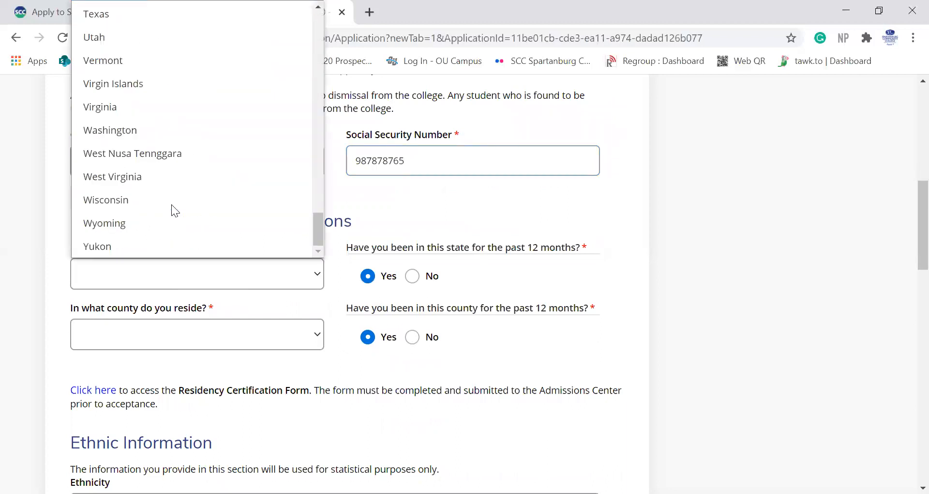
pyautogui.scroll(3, 127, 63)
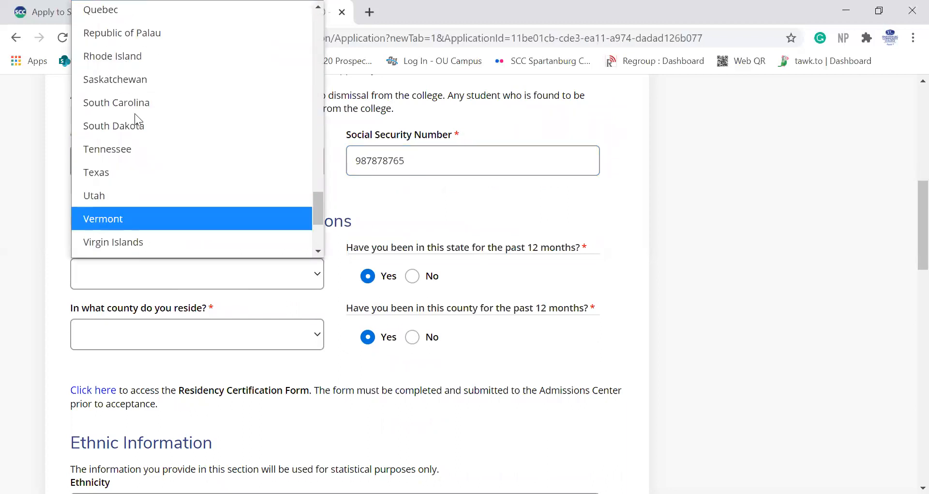
pyautogui.click(139, 103)
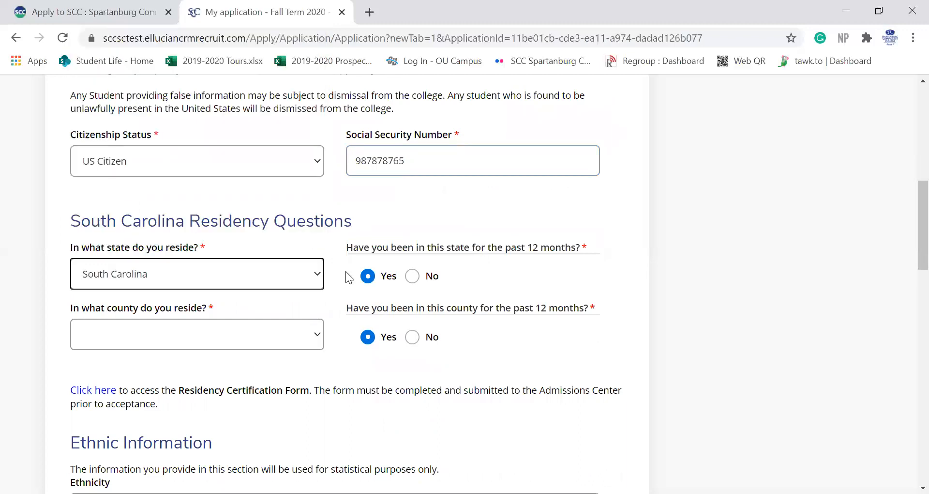
pyautogui.click(132, 347)
pyautogui.click(125, 386)
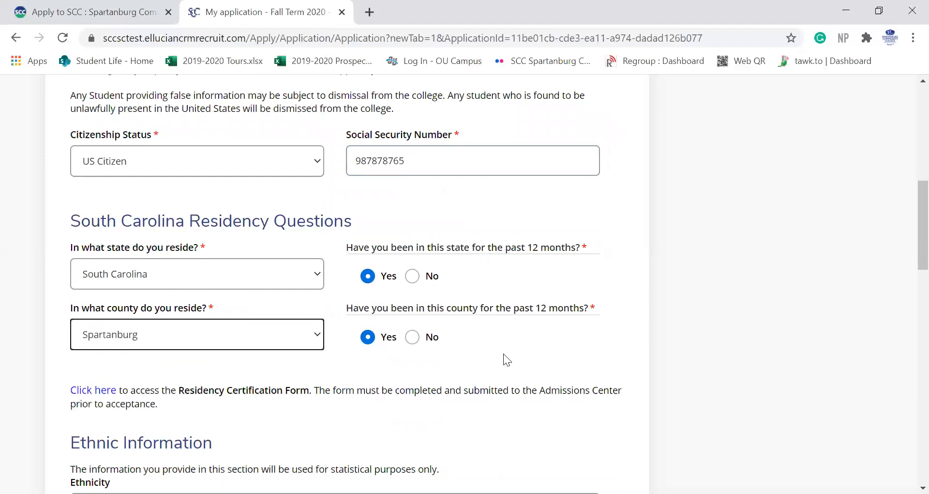
pyautogui.scroll(-1, 503, 357)
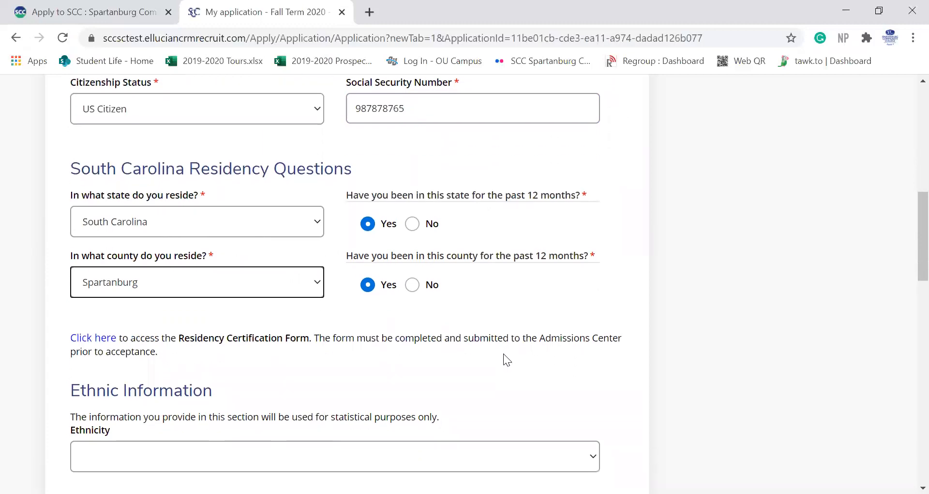
pyautogui.scroll(-2, 503, 358)
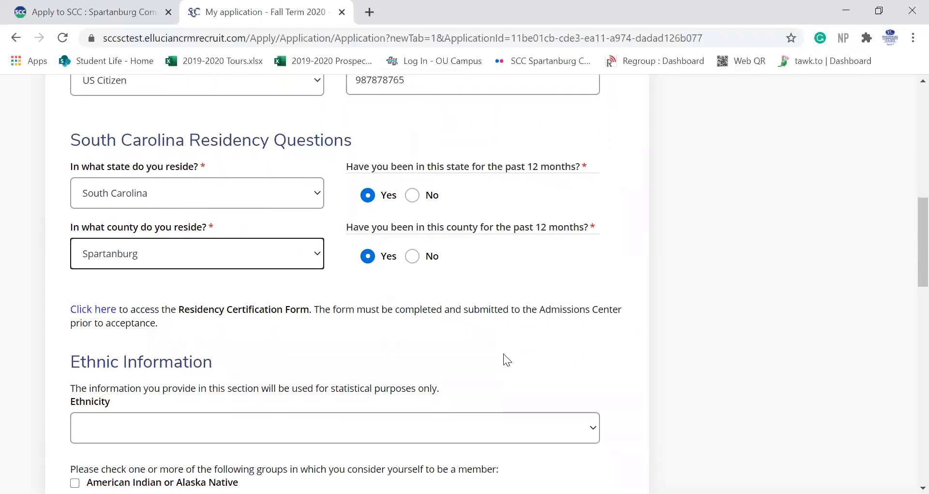
pyautogui.scroll(-1, 319, 315)
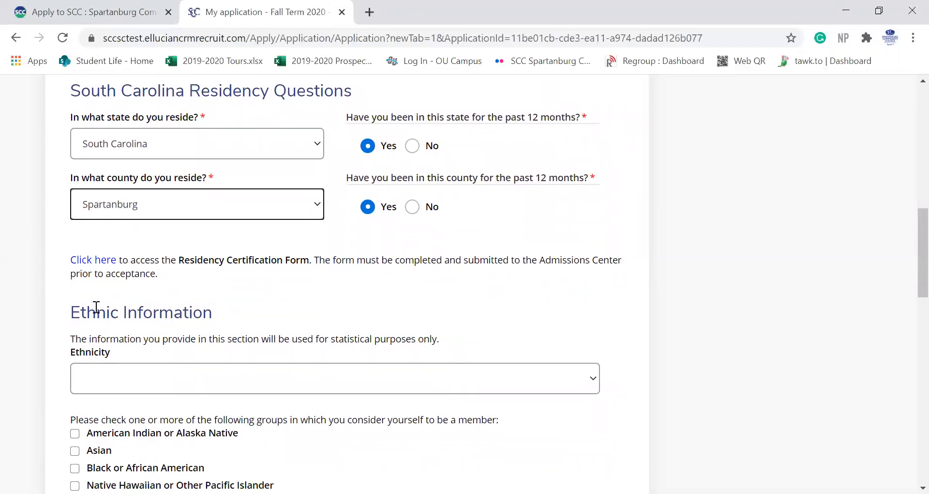
# Step: Open the Residency Certification Form PDF in a new tab and scroll through its questions
pyautogui.click(98, 265)
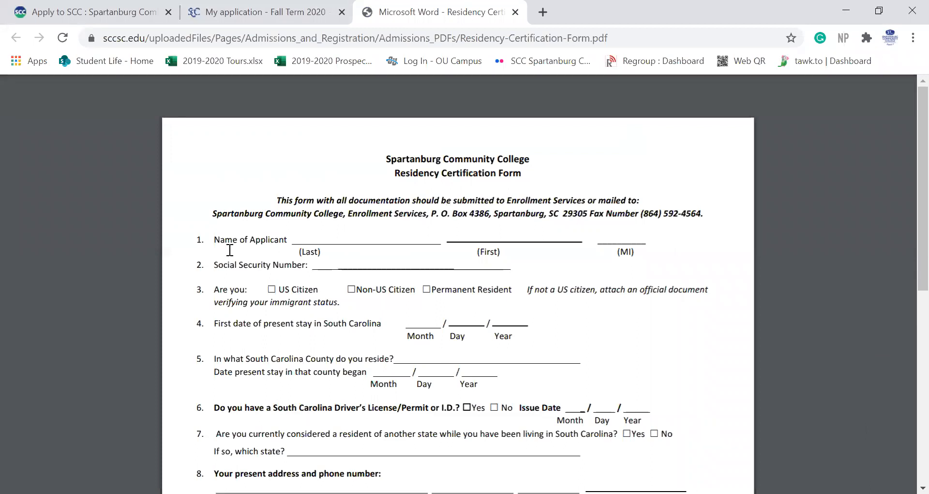
pyautogui.scroll(-3, 230, 249)
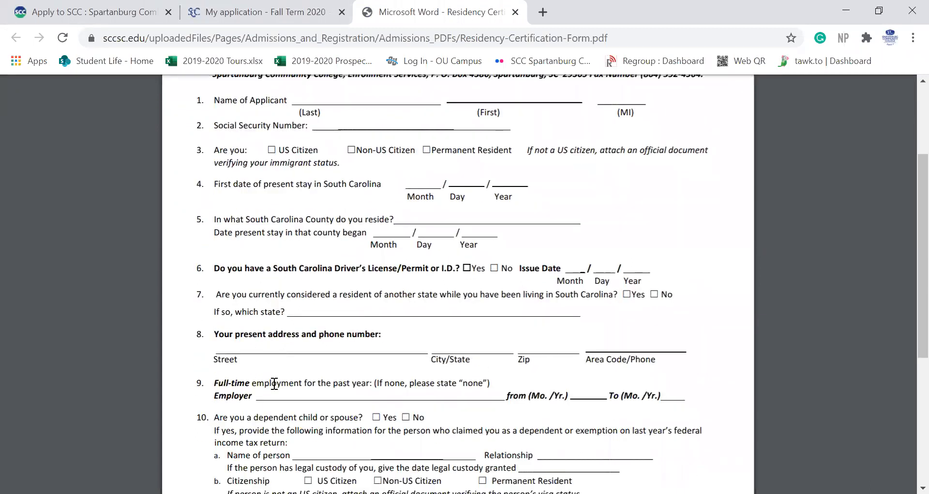
pyautogui.scroll(-1, 274, 384)
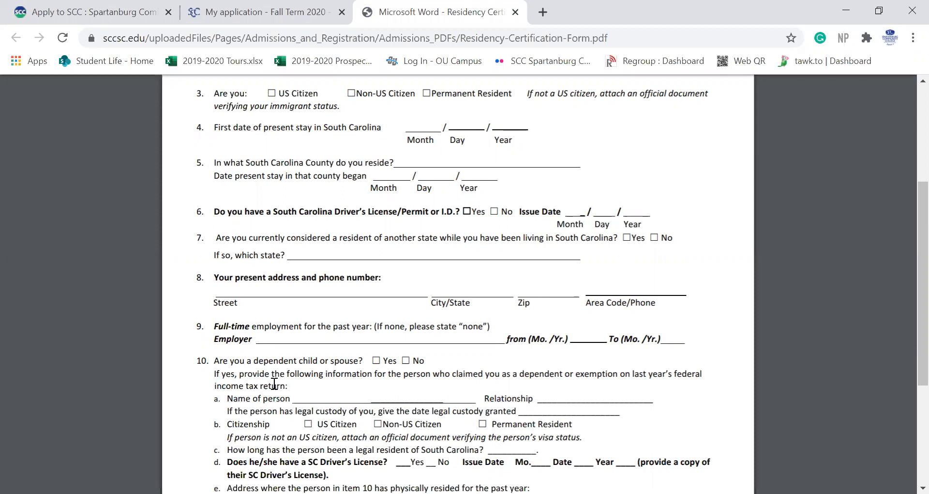
pyautogui.scroll(-1, 274, 383)
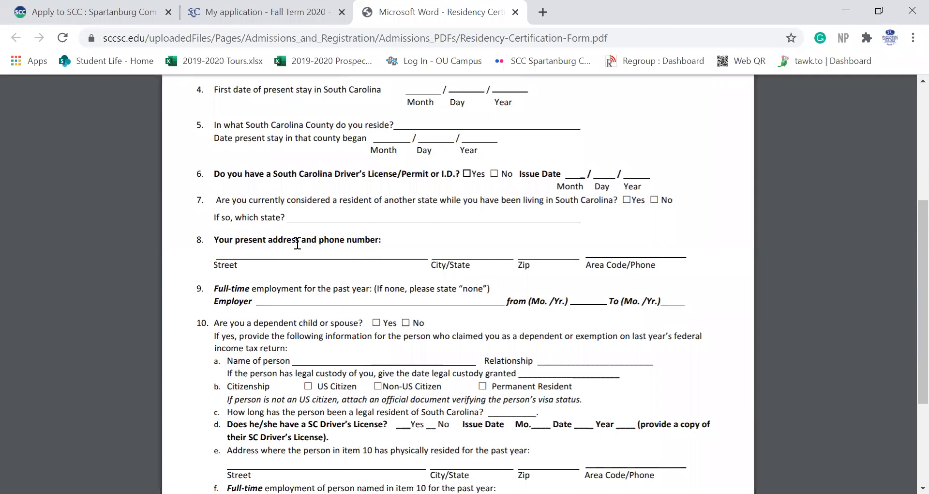
# Step: Back in the application, set ethnicity to Non-Hispanic/Latino and race to Black or African American
pyautogui.click(271, 7)
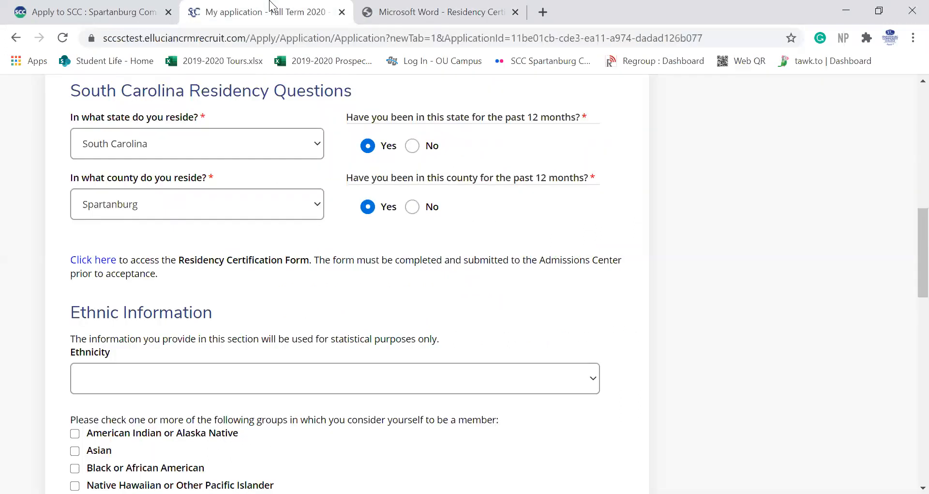
pyautogui.scroll(-3, 345, 290)
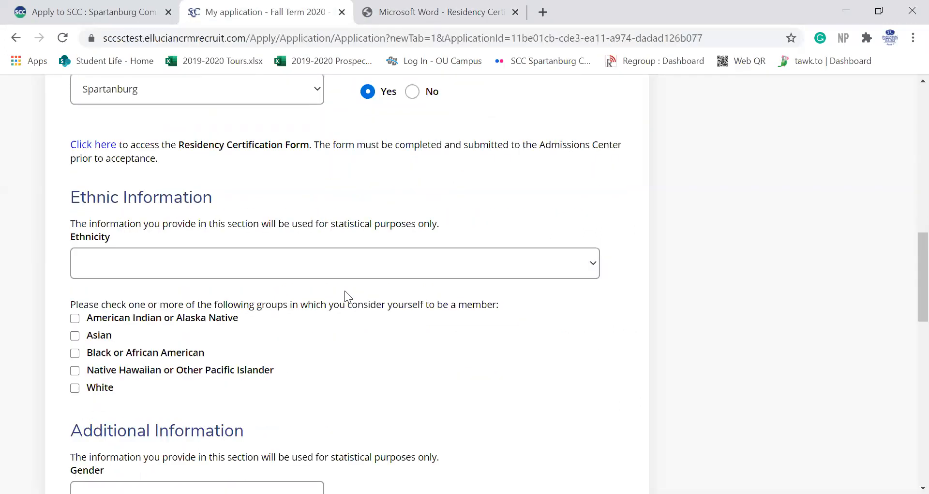
pyautogui.click(158, 269)
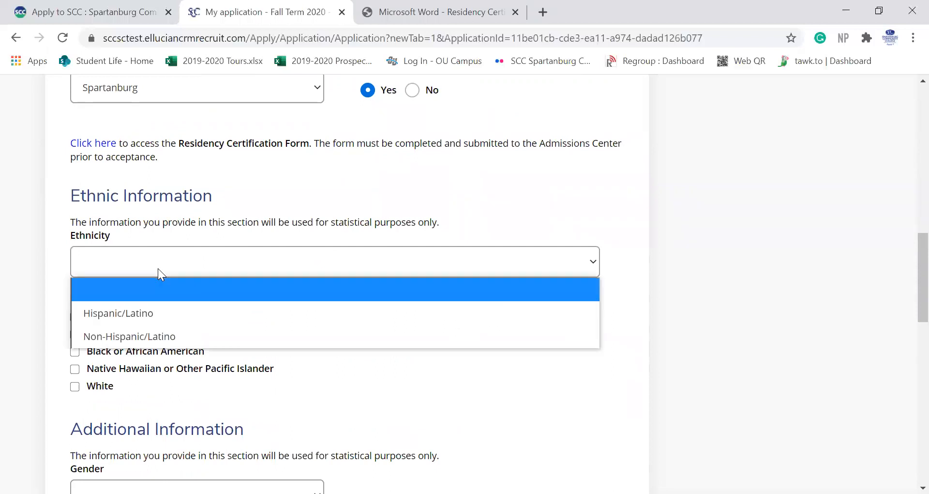
pyautogui.click(152, 338)
pyautogui.click(74, 353)
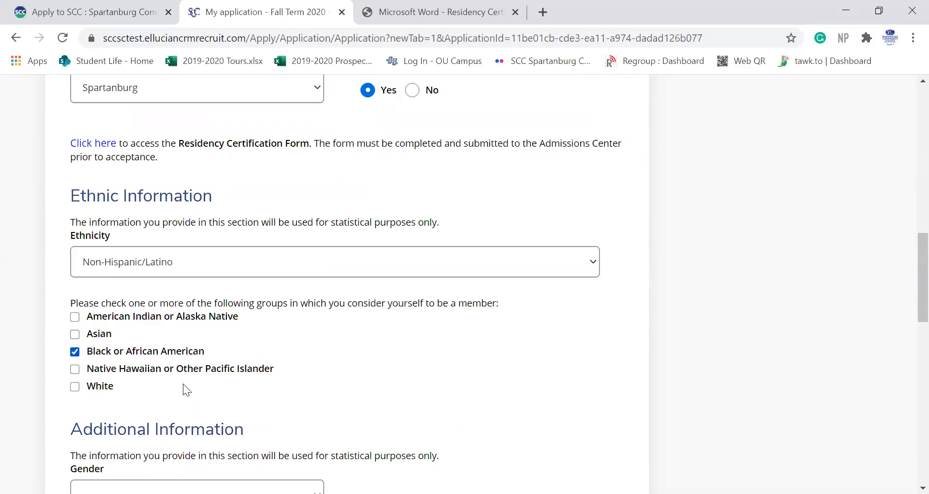
pyautogui.scroll(-4, 242, 407)
# Step: Set gender to 'Another, not listed' and native language to English
pyautogui.click(161, 284)
pyautogui.click(162, 336)
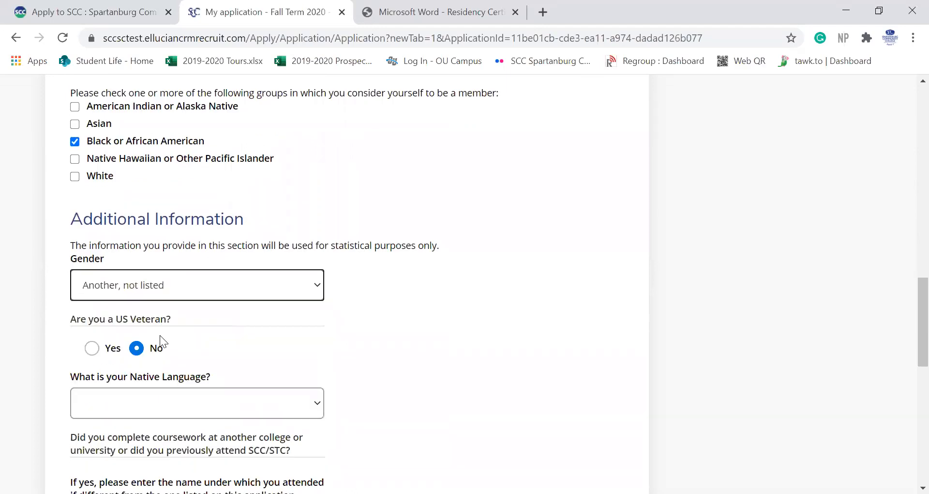
pyautogui.scroll(-1, 163, 342)
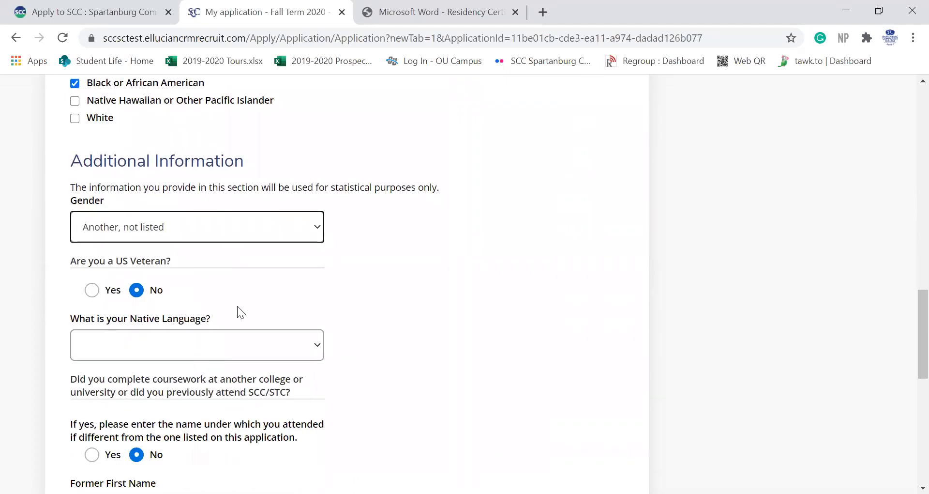
pyautogui.scroll(-1, 233, 297)
pyautogui.click(222, 273)
pyautogui.scroll(-1, 166, 181)
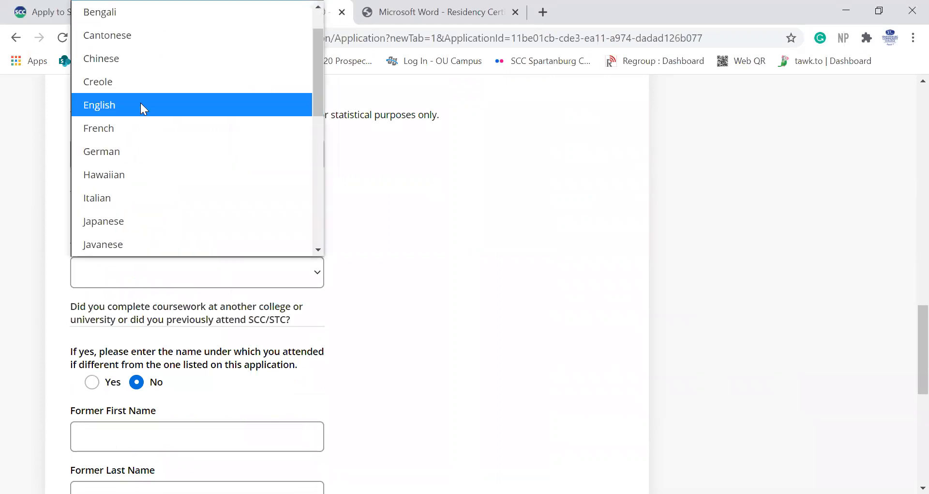
pyautogui.click(141, 104)
pyautogui.scroll(-2, 344, 323)
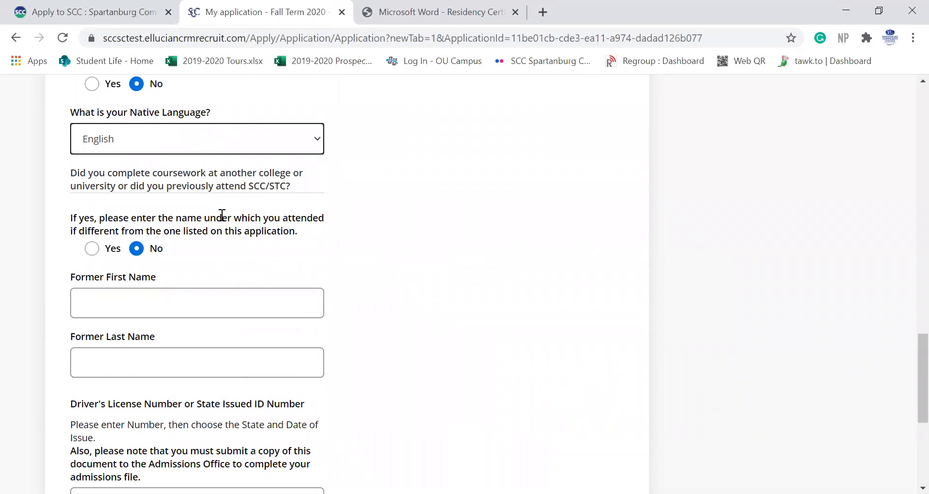
# Step: Leave the former-name question answered No and save the demographics page
pyautogui.click(93, 249)
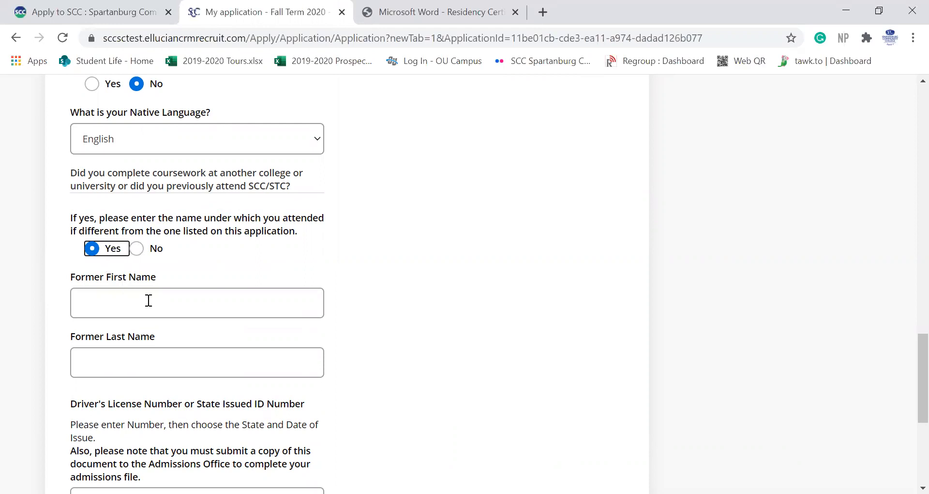
pyautogui.click(137, 249)
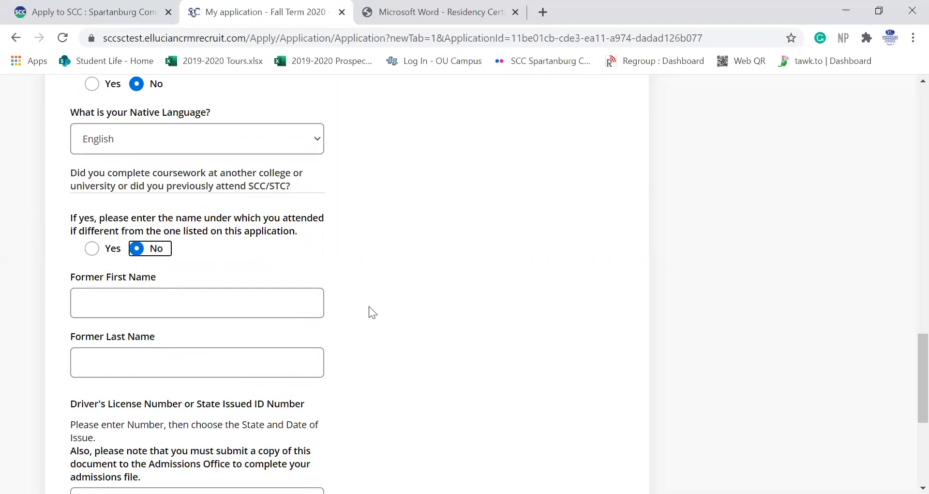
pyautogui.scroll(-3, 371, 312)
pyautogui.scroll(-2, 371, 312)
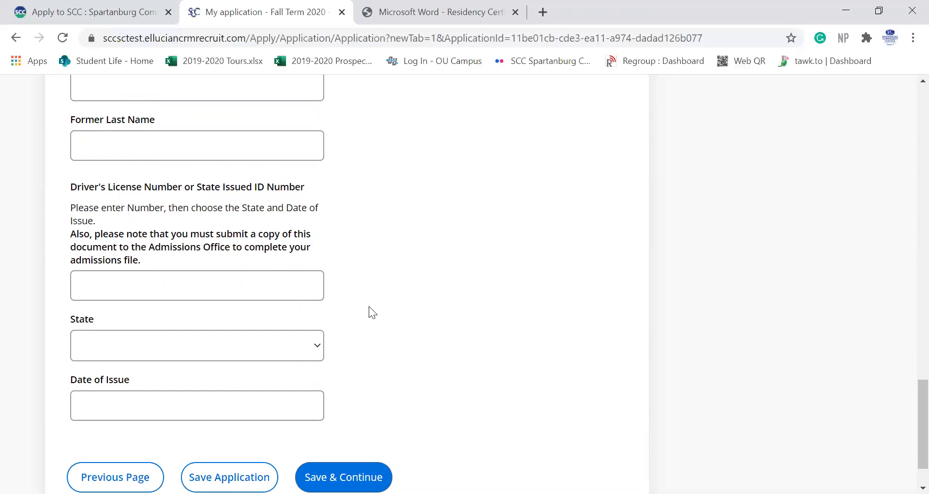
pyautogui.scroll(-1, 369, 306)
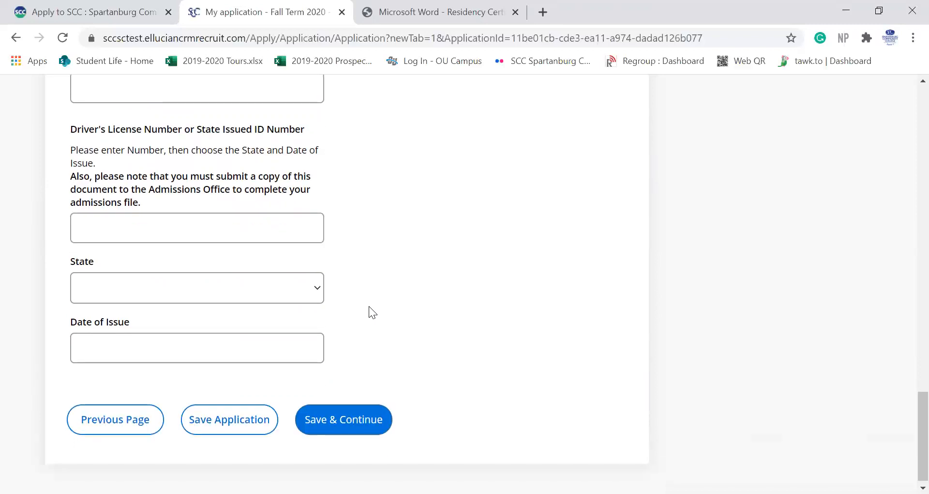
pyautogui.click(348, 424)
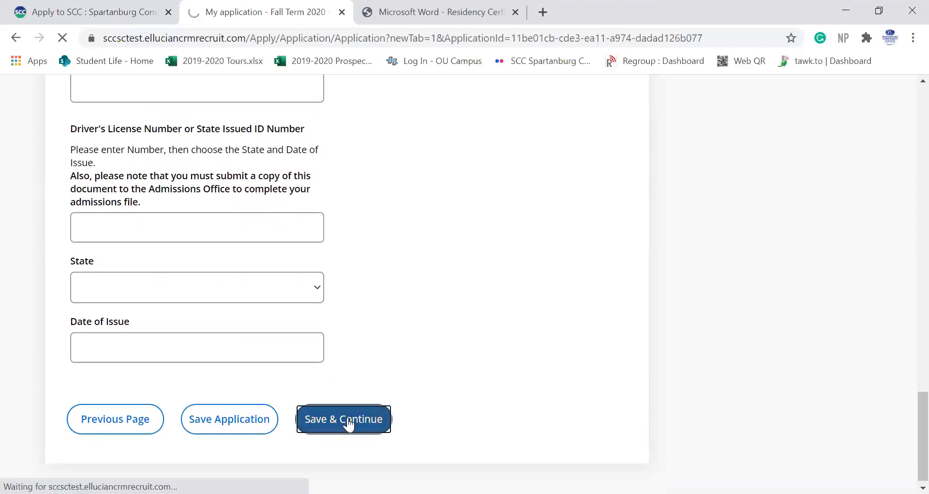
# Step: Scroll to Academic Information on College Plans and open the application-type dropdown
pyautogui.scroll(-3, 394, 395)
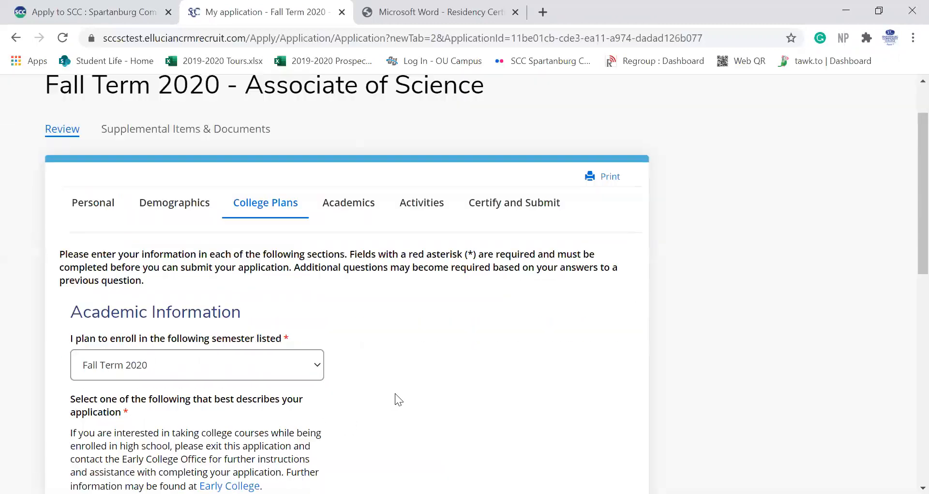
pyautogui.scroll(-1, 395, 394)
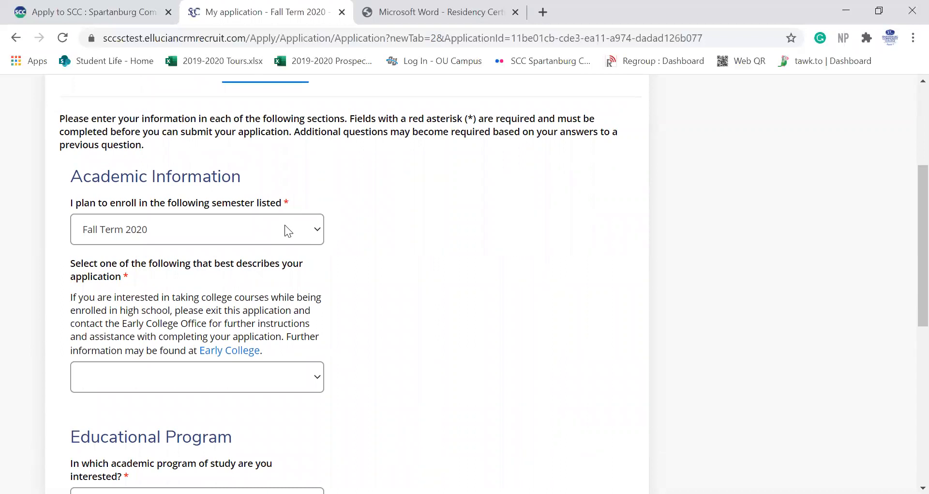
pyautogui.scroll(-2, 425, 315)
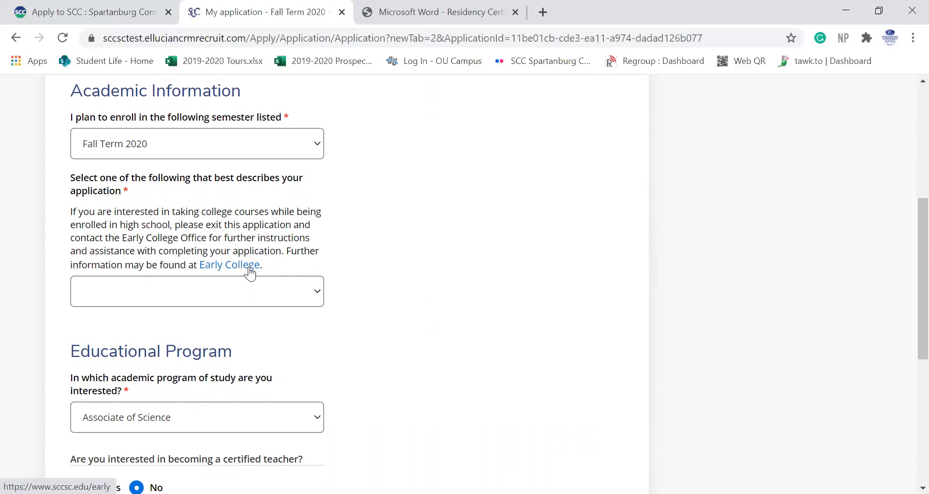
pyautogui.click(305, 289)
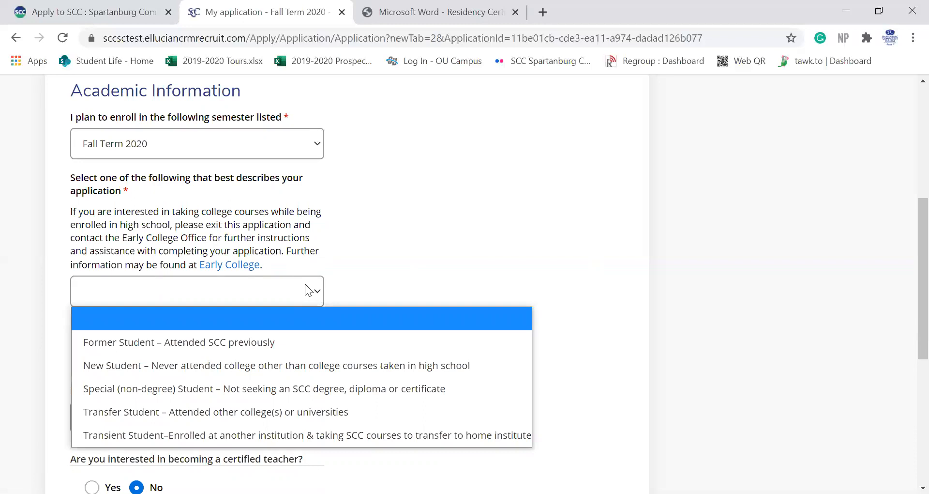
pyautogui.scroll(-1, 305, 283)
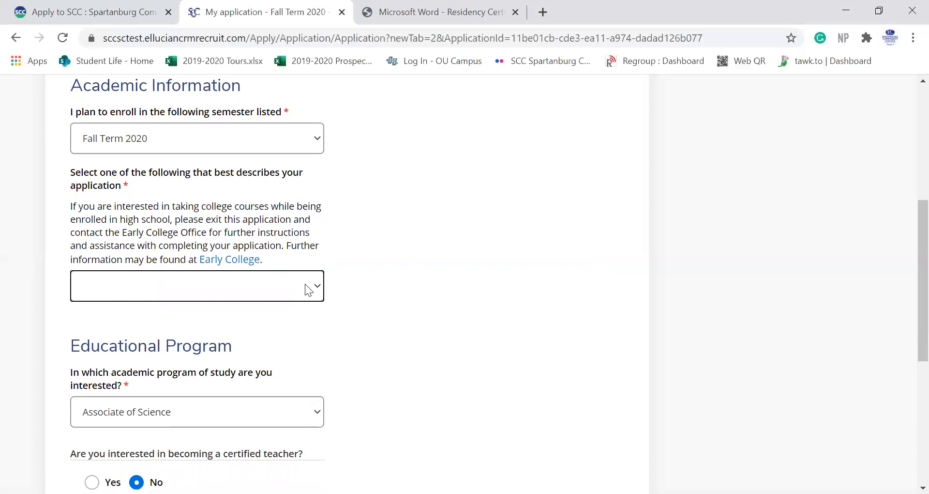
# Step: Reopen the dropdown for the student type that best describes the application
pyautogui.click(306, 285)
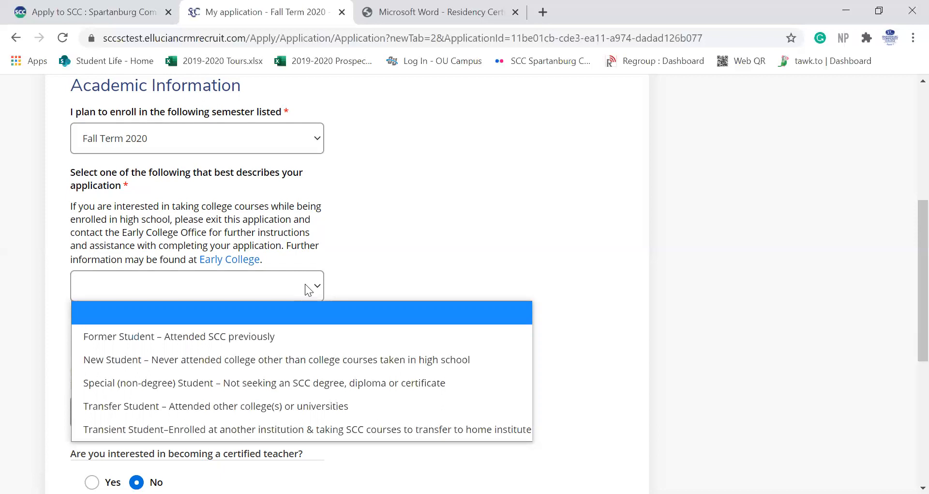
# Step: Choose New Student as the application type and keep Associate of Science as the program
pyautogui.click(301, 361)
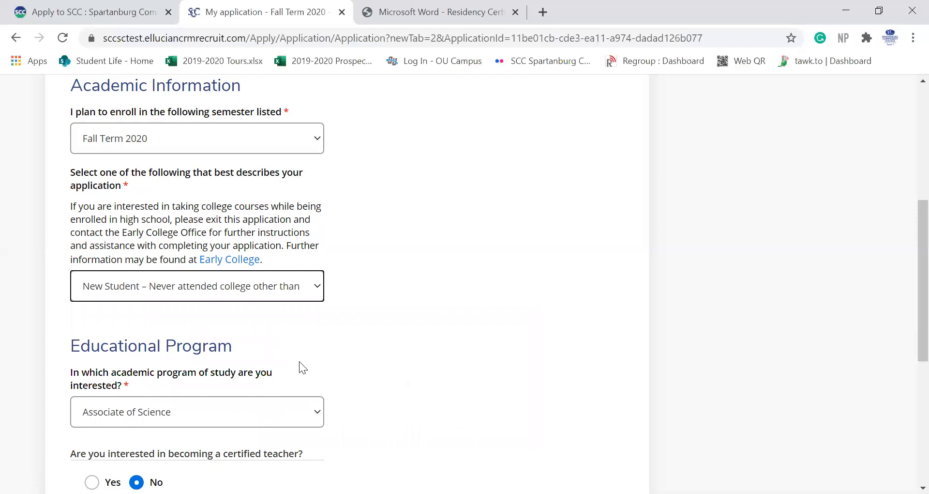
pyautogui.scroll(-2, 299, 361)
pyautogui.scroll(-1, 300, 361)
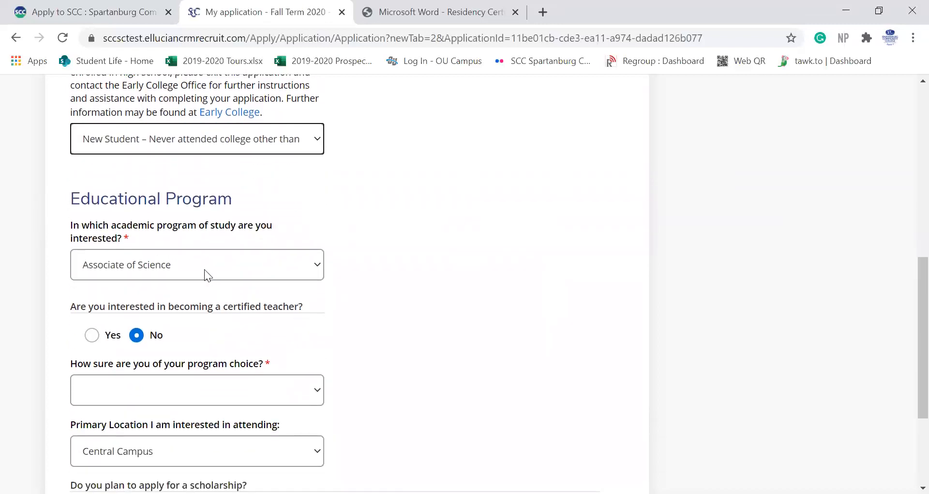
pyautogui.click(208, 275)
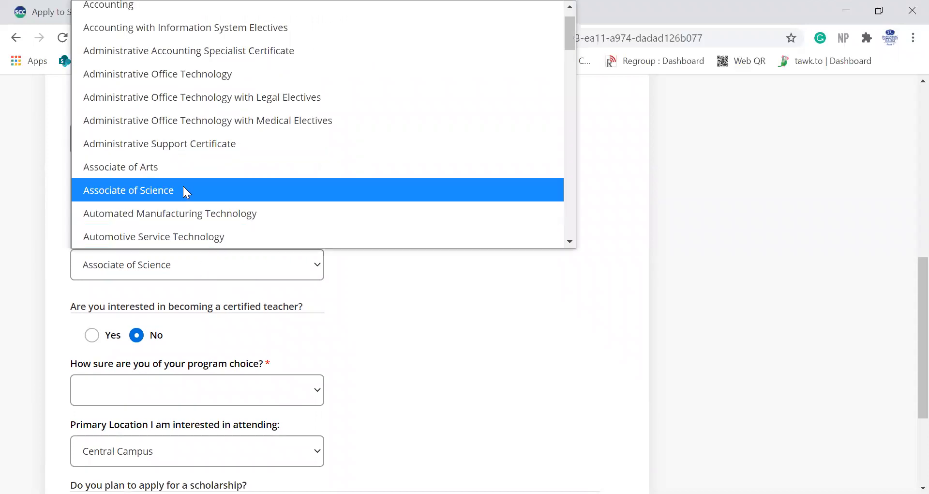
pyautogui.click(183, 190)
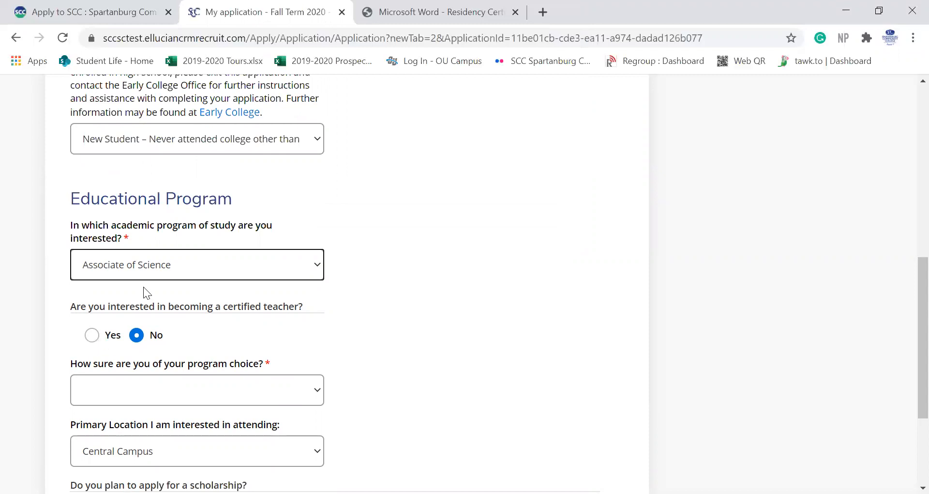
pyautogui.click(150, 270)
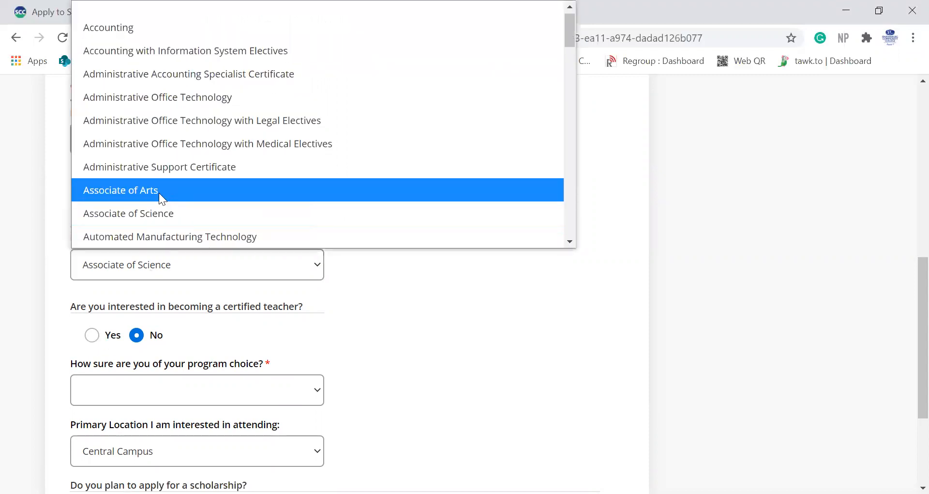
pyautogui.click(161, 209)
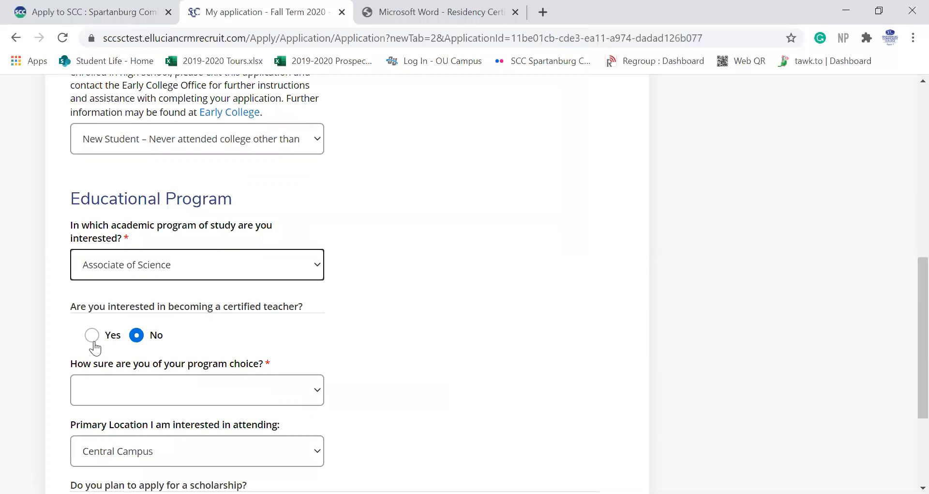
# Step: Answer Very sure about the program, keep Central Campus, and select Yes for scholarships
pyautogui.scroll(-3, 305, 358)
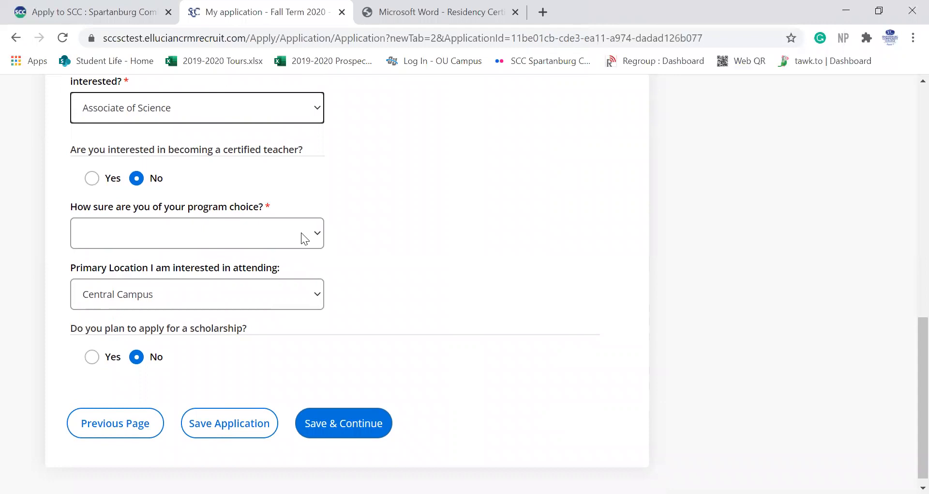
pyautogui.click(304, 238)
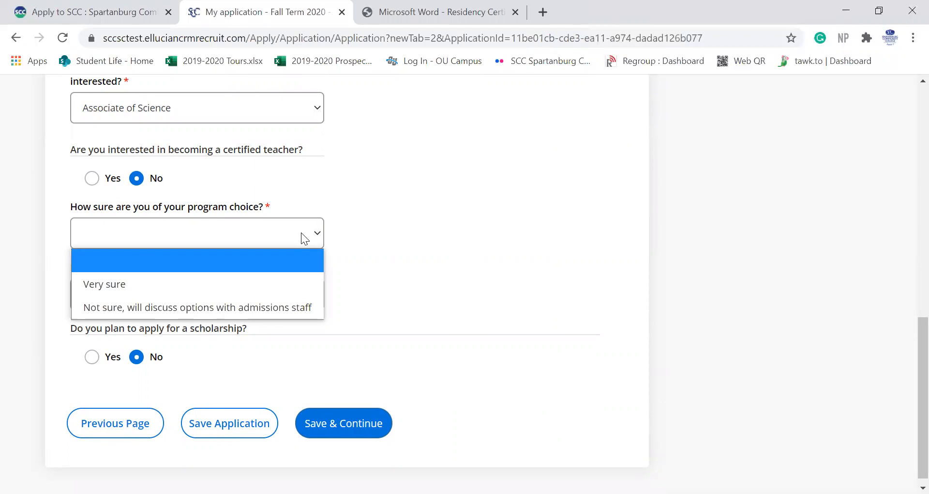
pyautogui.click(304, 284)
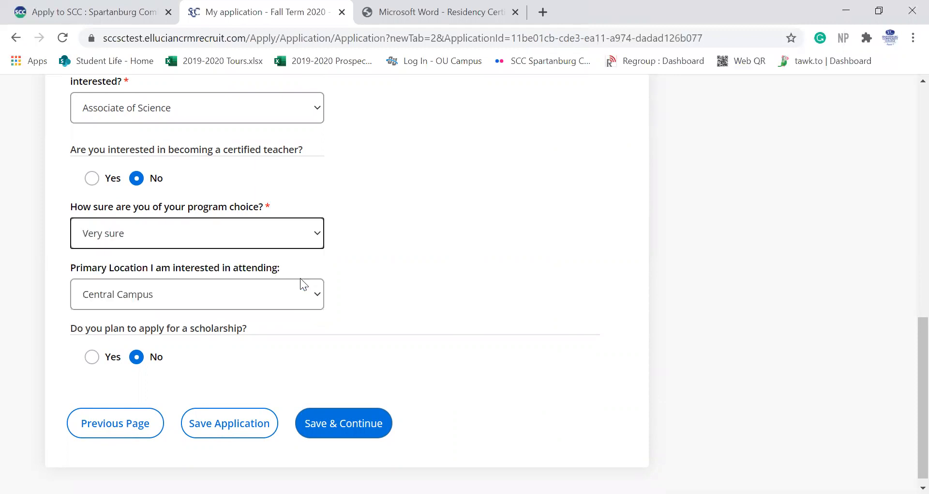
pyautogui.click(227, 302)
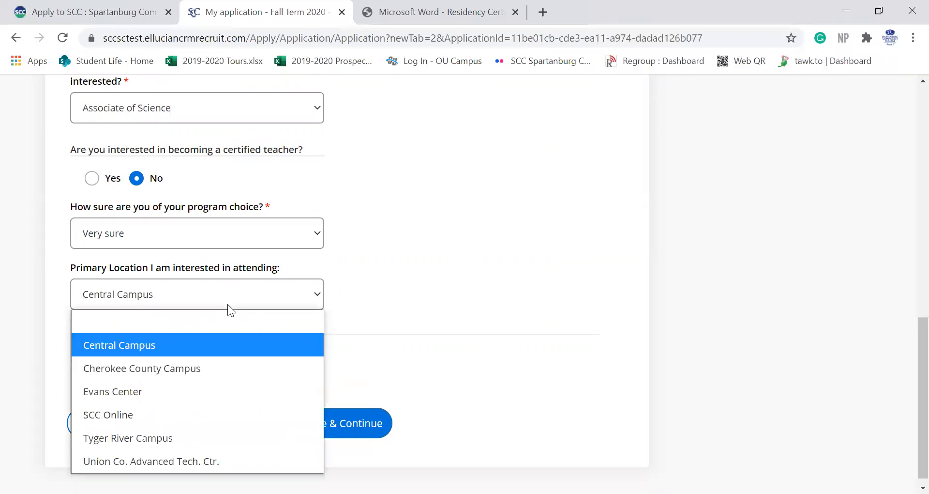
pyautogui.click(227, 344)
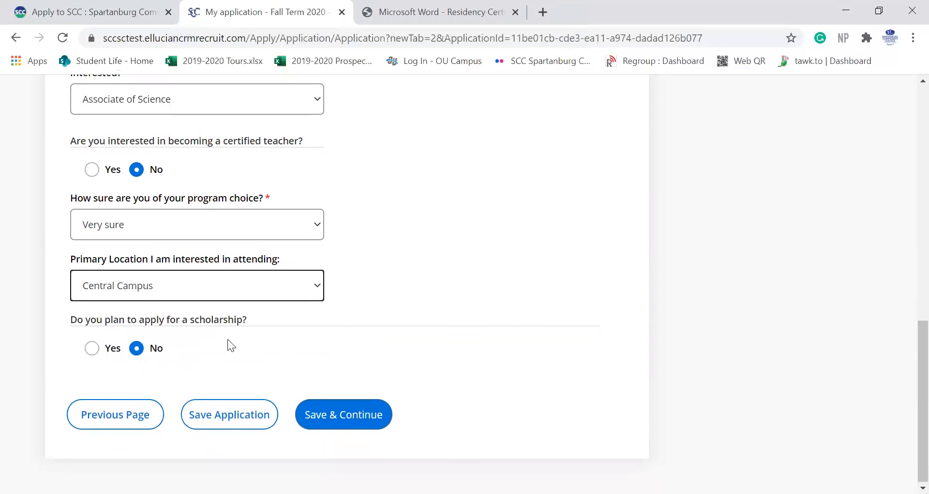
pyautogui.click(92, 348)
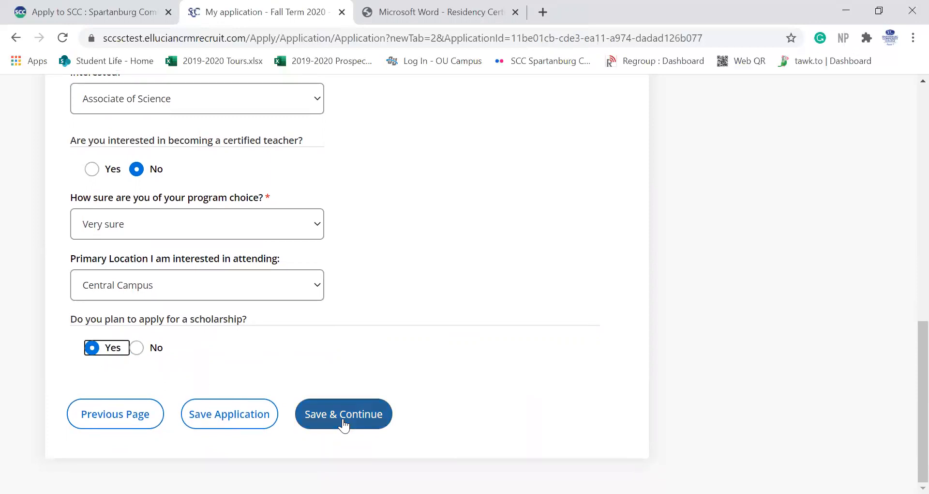
# Step: Save the college plans, then set Graduation Type to High School Graduate
pyautogui.click(344, 423)
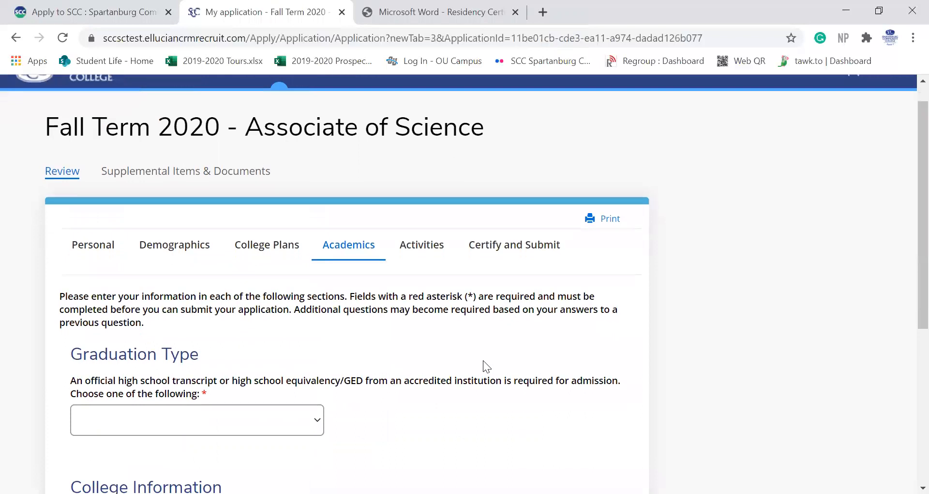
pyautogui.scroll(-3, 483, 360)
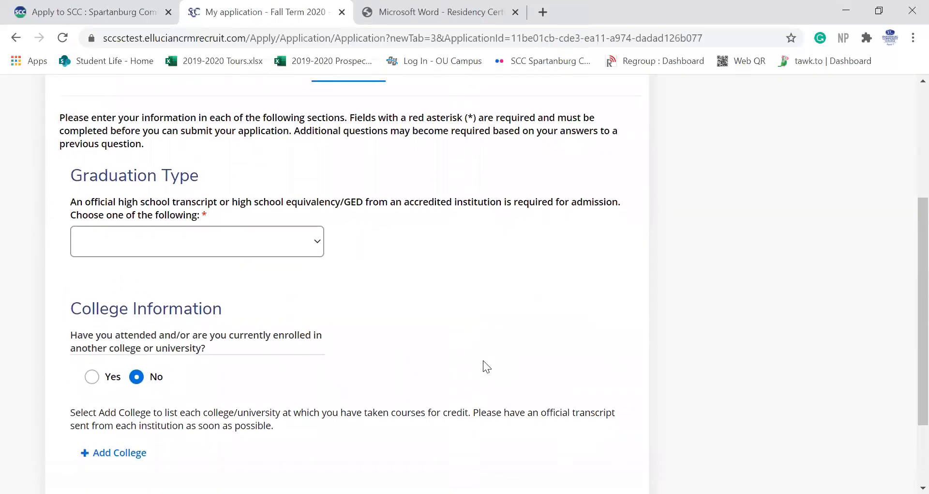
pyautogui.click(261, 251)
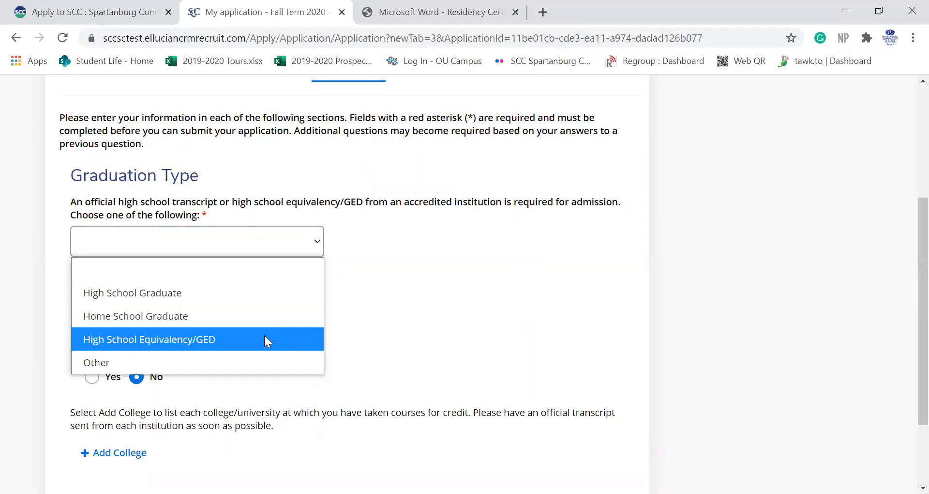
pyautogui.click(269, 289)
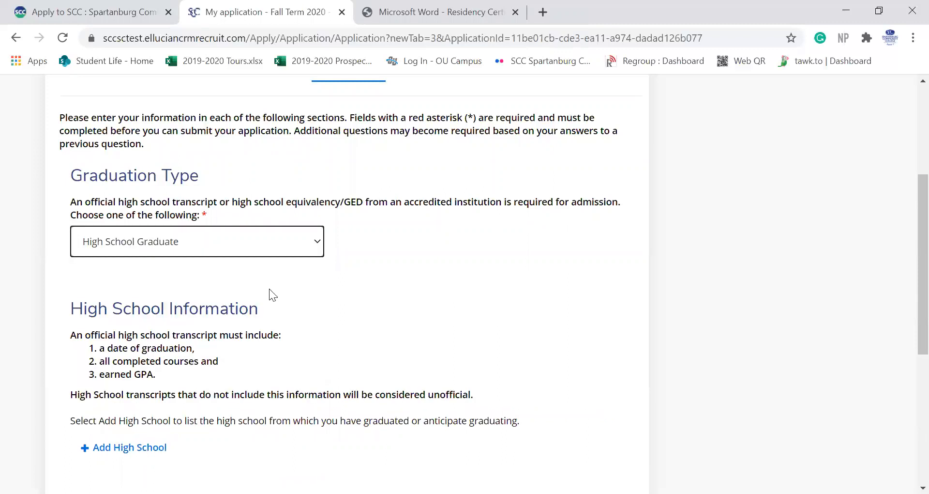
pyautogui.scroll(-3, 270, 290)
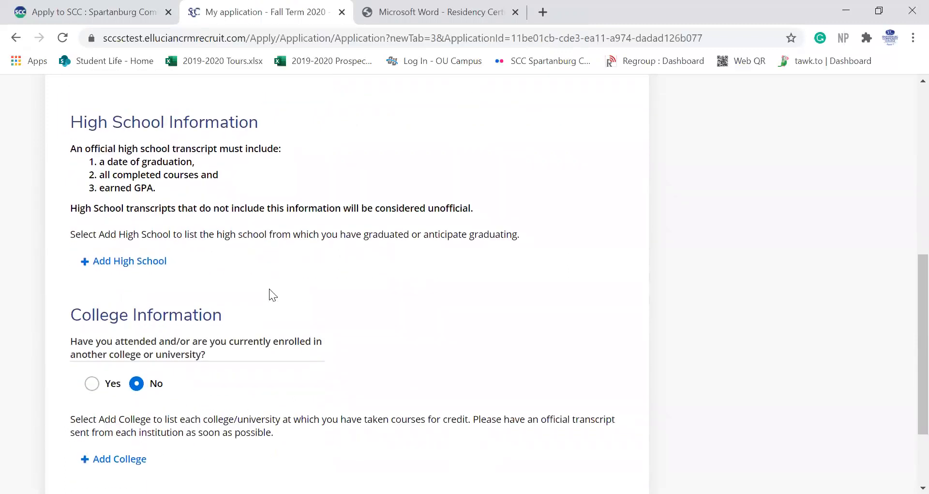
# Step: Add a high school by searching 'Byrnes' and picking James F Byrnes High School in Duncan
pyautogui.click(121, 260)
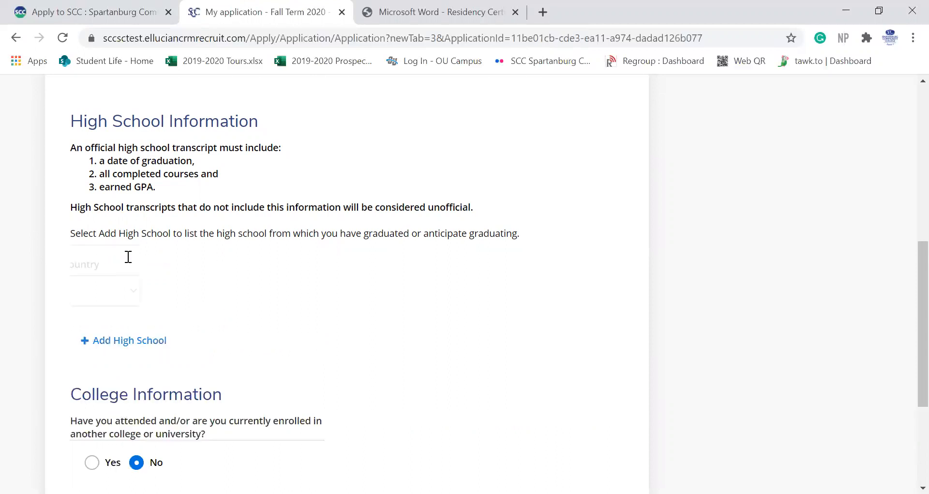
pyautogui.scroll(-2, 203, 290)
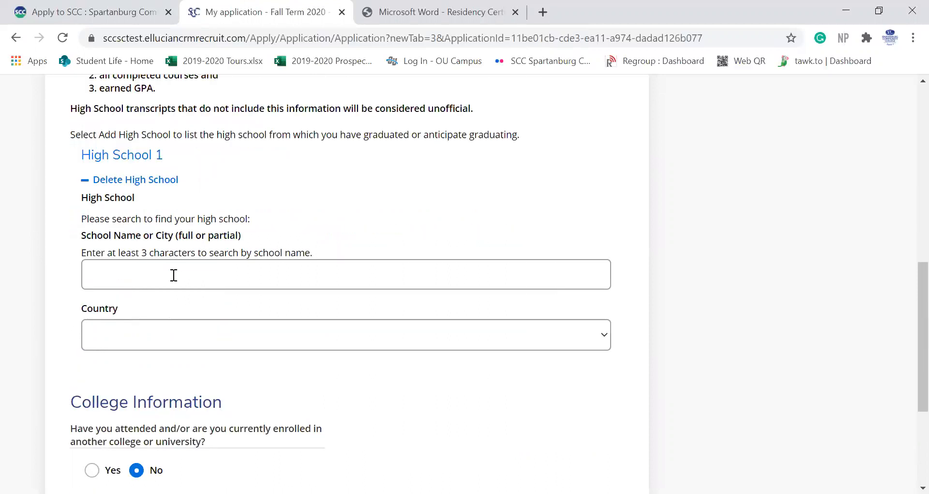
pyautogui.click(174, 275)
pyautogui.write('Byrnes')
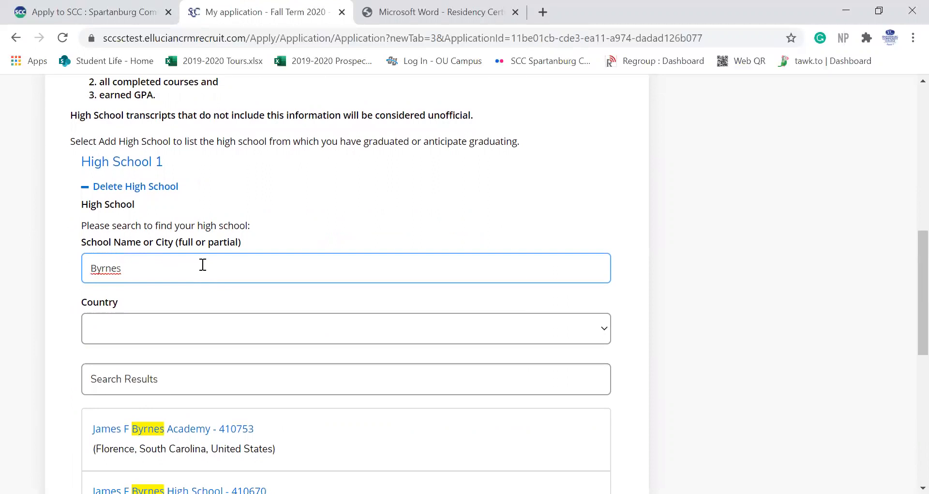
pyautogui.scroll(-2, 202, 265)
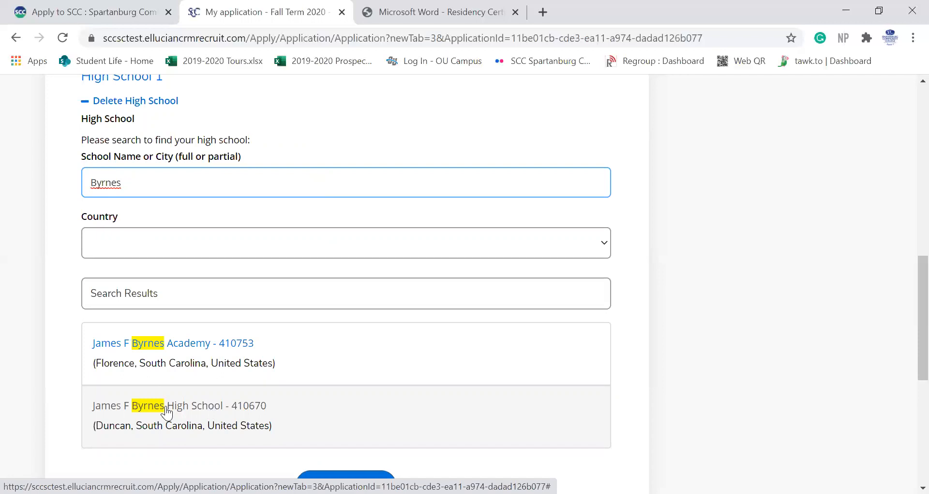
pyautogui.click(166, 411)
pyautogui.scroll(3, 166, 406)
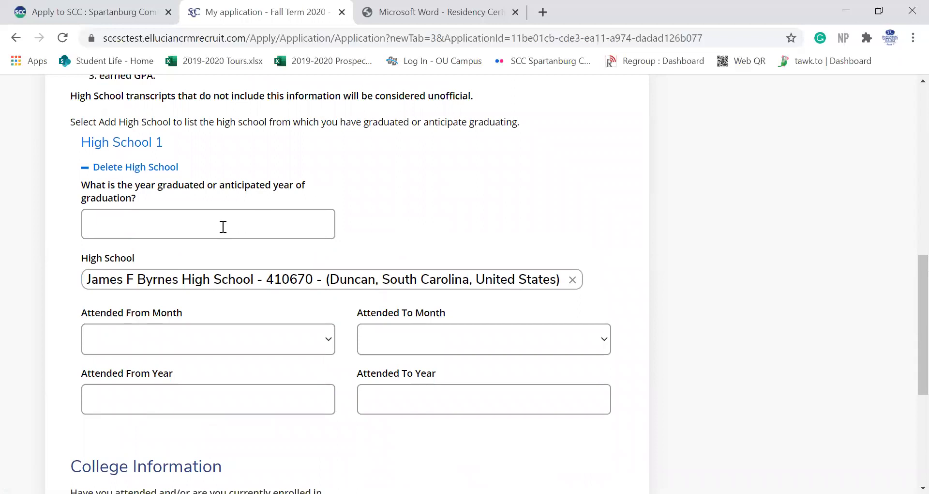
# Step: Enter graduation year 2019 and an attendance start date of August 2015
pyautogui.click(202, 216)
pyautogui.write('2019')
pyautogui.click(213, 339)
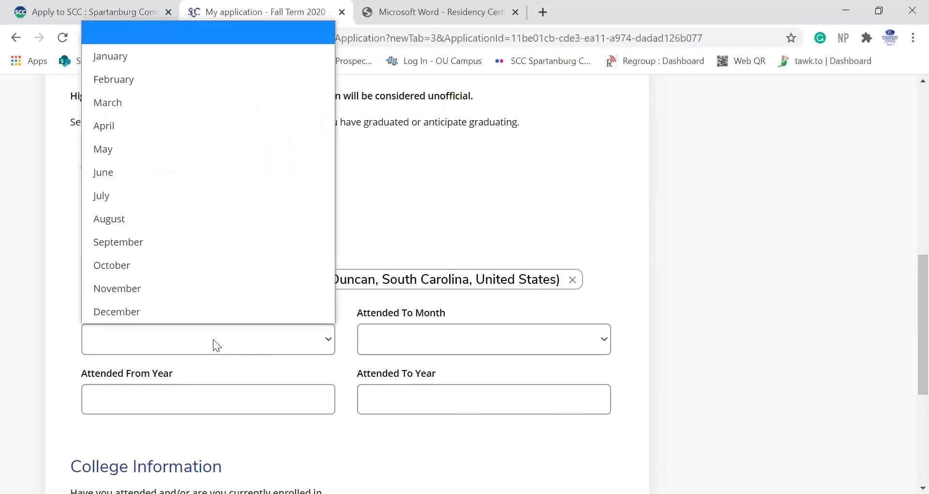
pyautogui.click(150, 224)
pyautogui.click(125, 404)
pyautogui.write('2015')
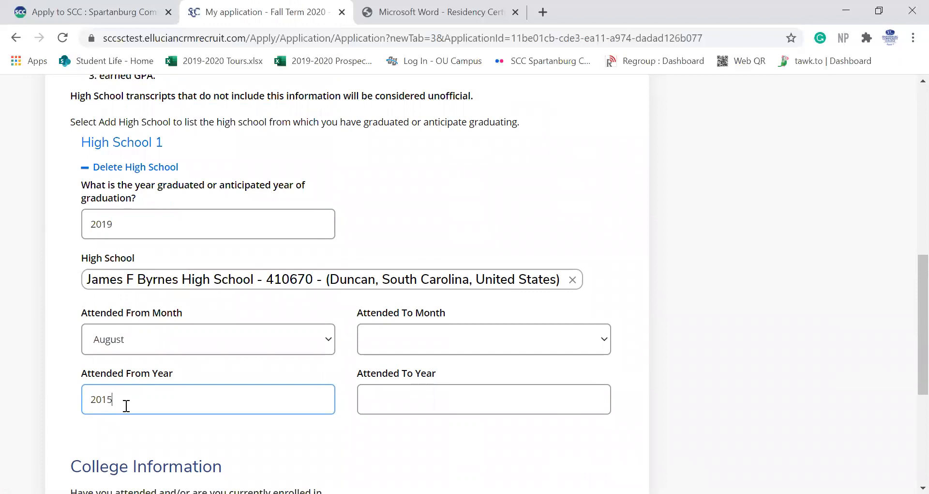
# Step: Enter an attendance end date of June 2019 and save the academics information
pyautogui.click(416, 341)
pyautogui.click(396, 179)
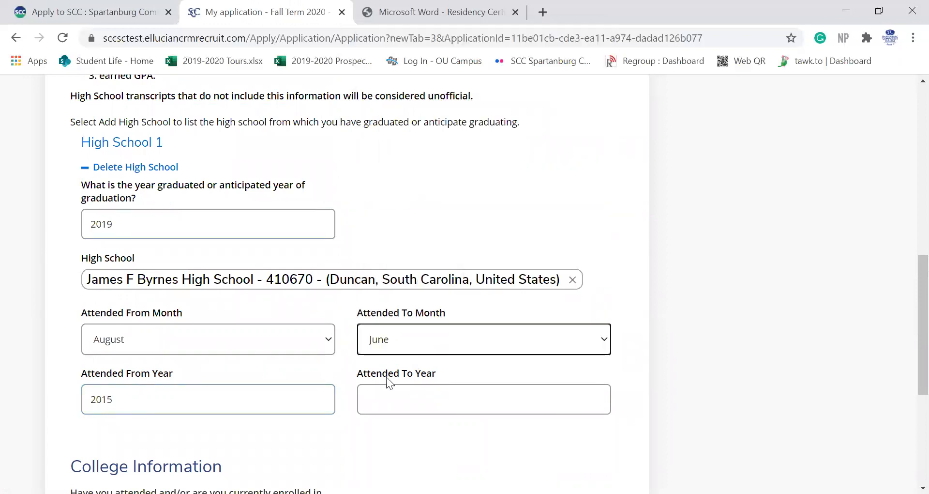
pyautogui.click(375, 402)
pyautogui.write('2019')
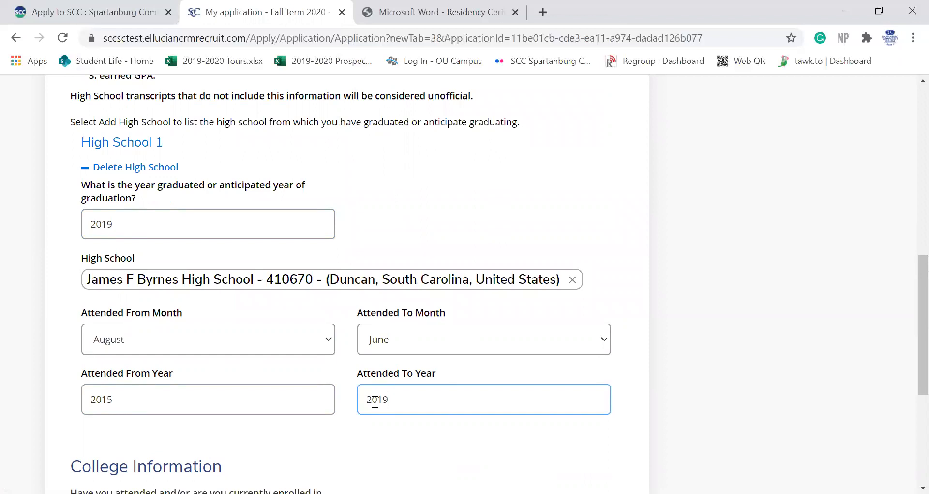
pyautogui.scroll(-2, 286, 444)
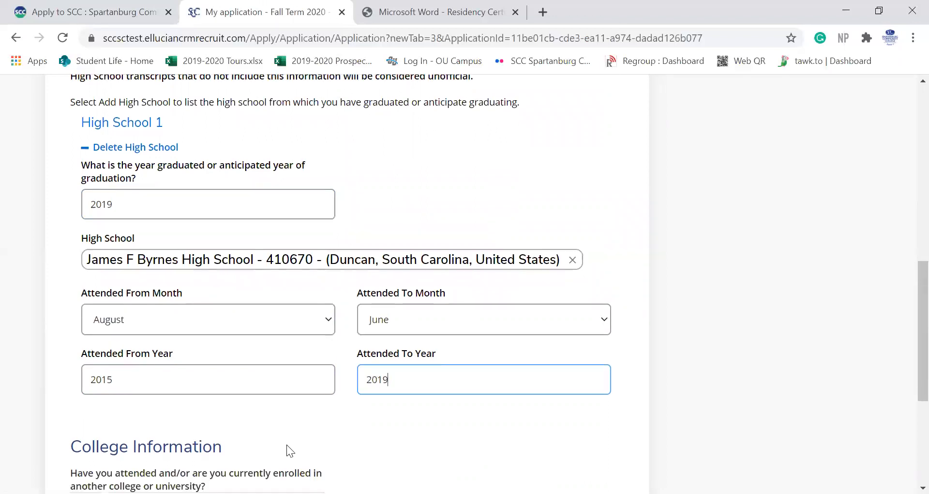
pyautogui.scroll(-2, 287, 444)
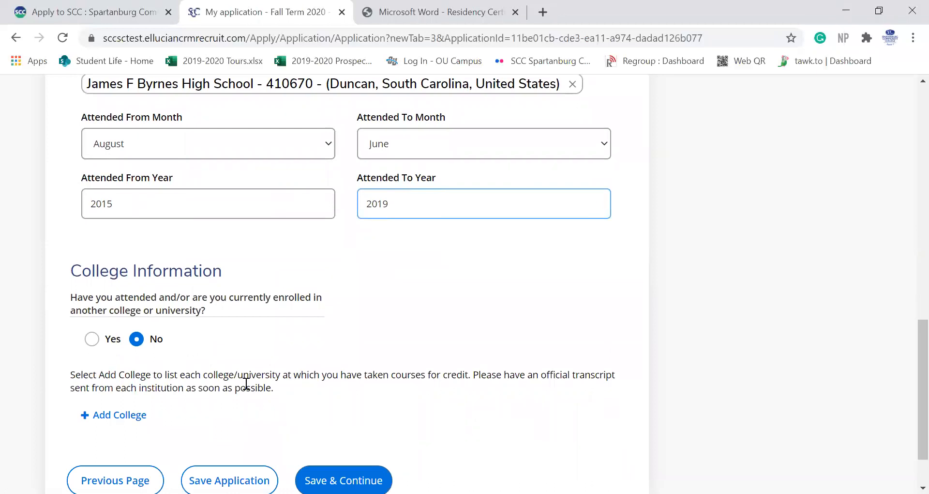
pyautogui.scroll(-2, 245, 384)
pyautogui.click(339, 415)
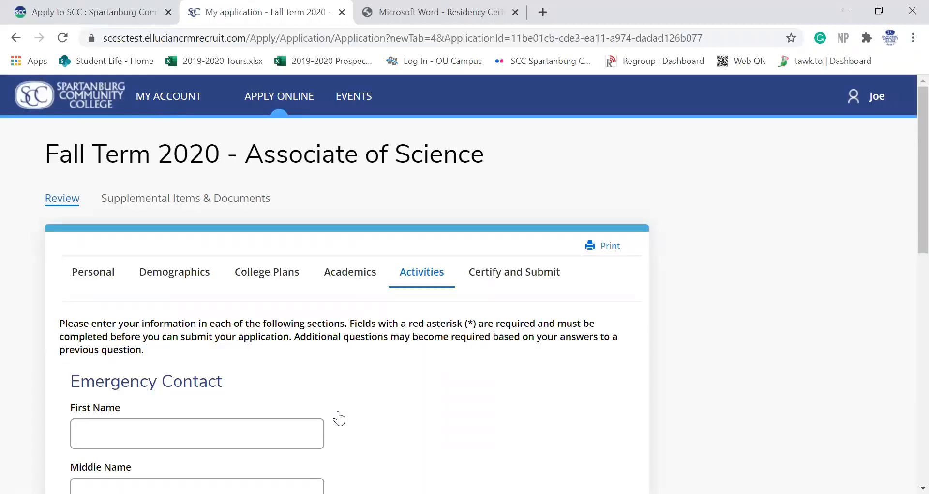
# Step: Answer Both Parents, Earn two year degree, and Transfer to four year college or university
pyautogui.scroll(-1, 339, 417)
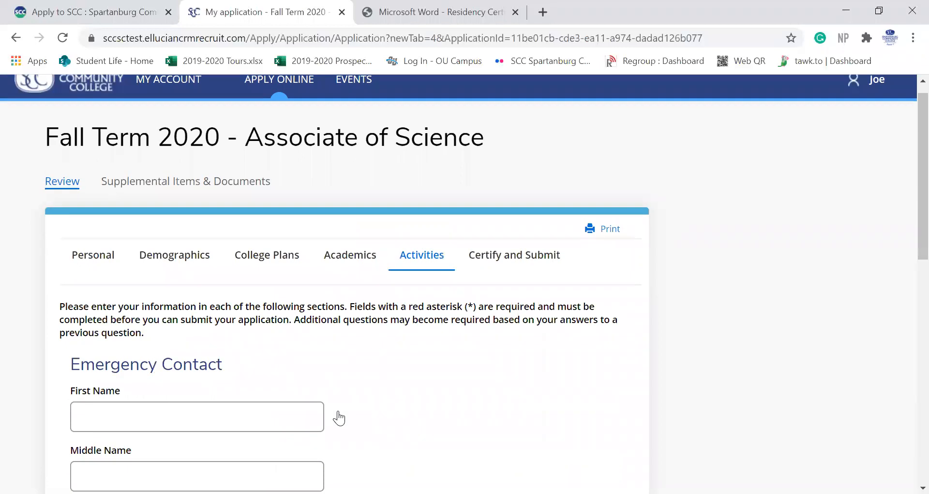
pyautogui.scroll(-2, 339, 417)
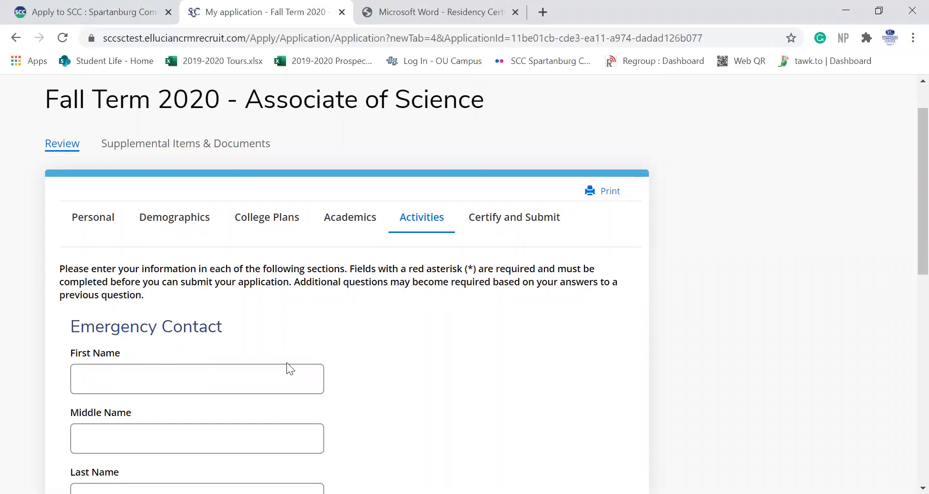
pyautogui.scroll(-3, 286, 367)
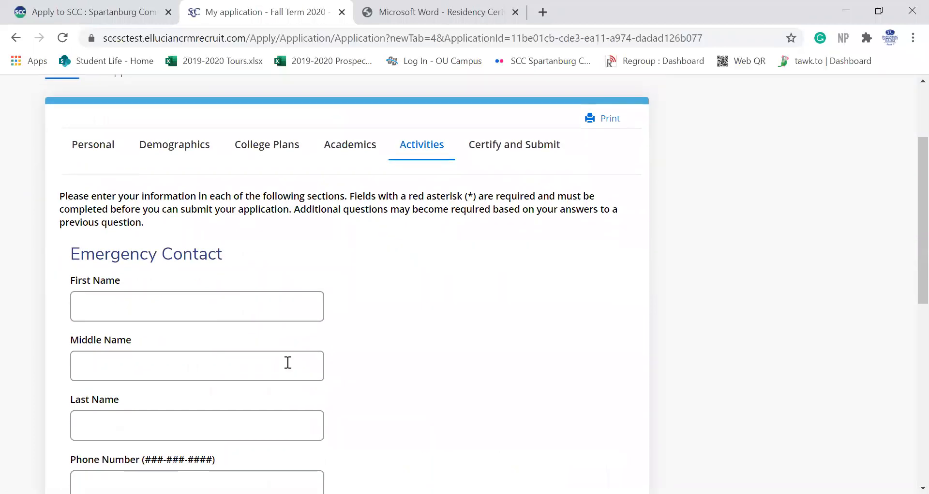
pyautogui.scroll(-6, 288, 362)
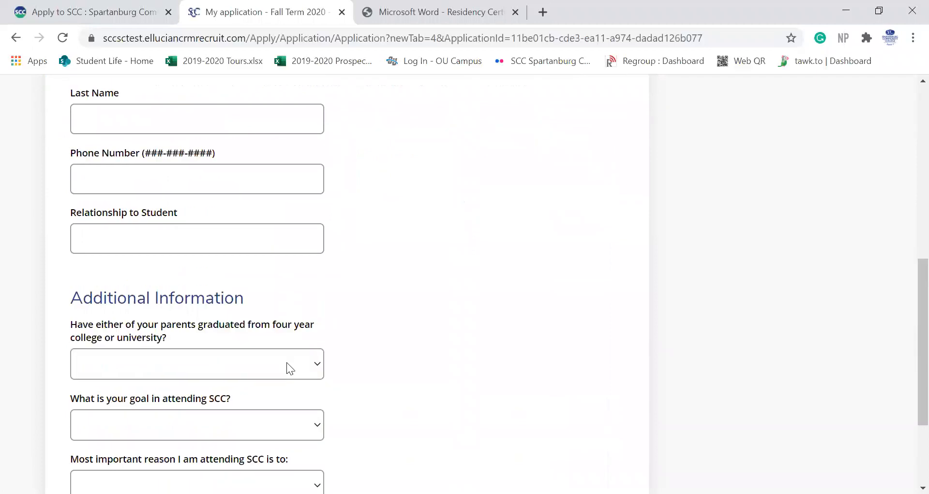
pyautogui.scroll(-3, 287, 362)
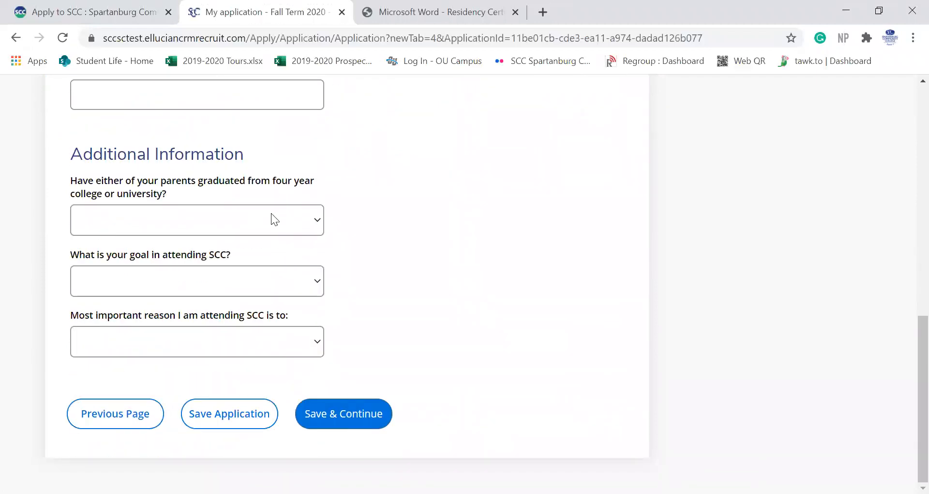
pyautogui.click(265, 222)
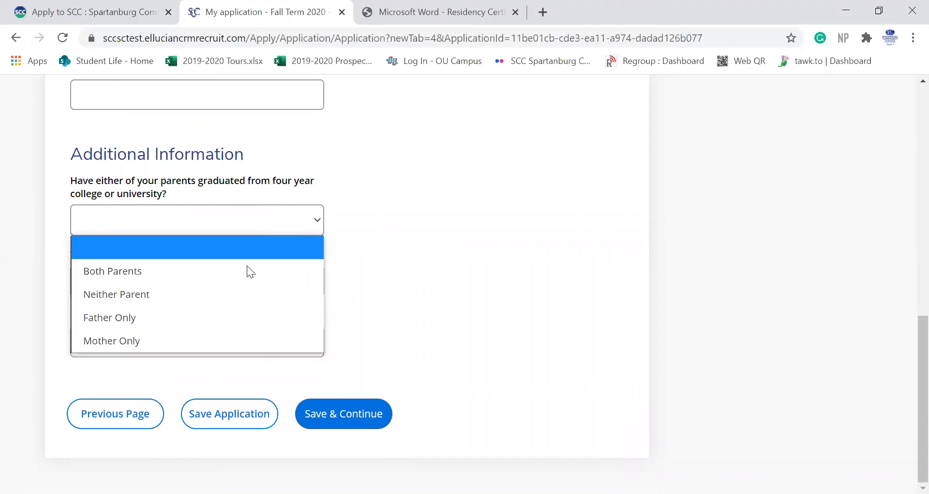
pyautogui.click(226, 274)
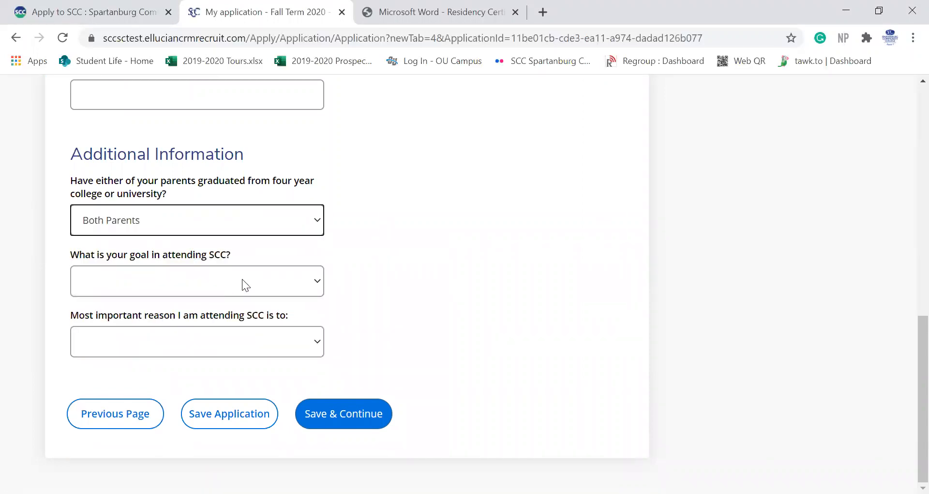
pyautogui.click(242, 282)
pyautogui.click(233, 332)
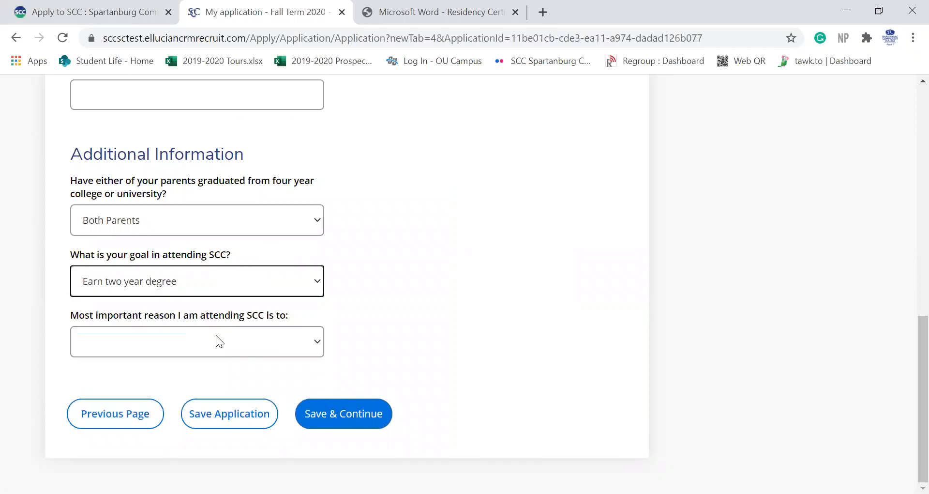
pyautogui.click(189, 341)
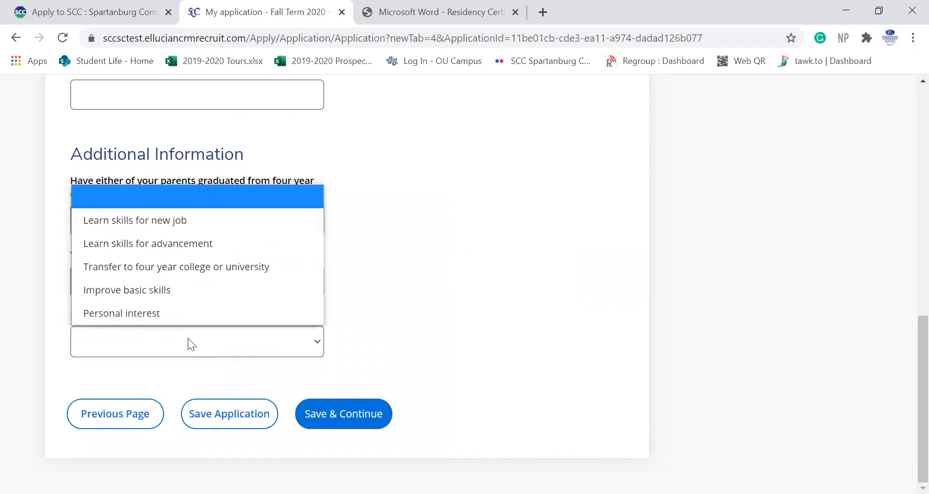
pyautogui.click(212, 258)
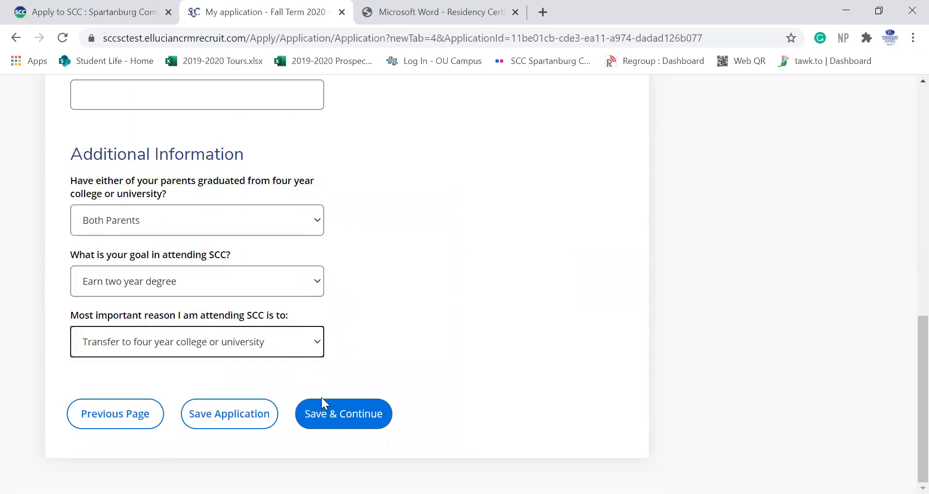
# Step: Save the activities and choose High School Counselor as the decision factor for attending SCC
pyautogui.click(327, 417)
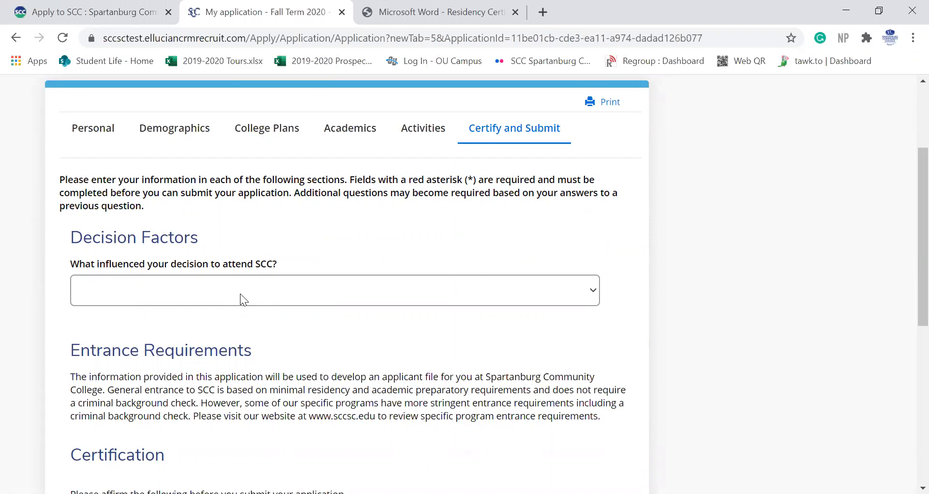
pyautogui.click(241, 294)
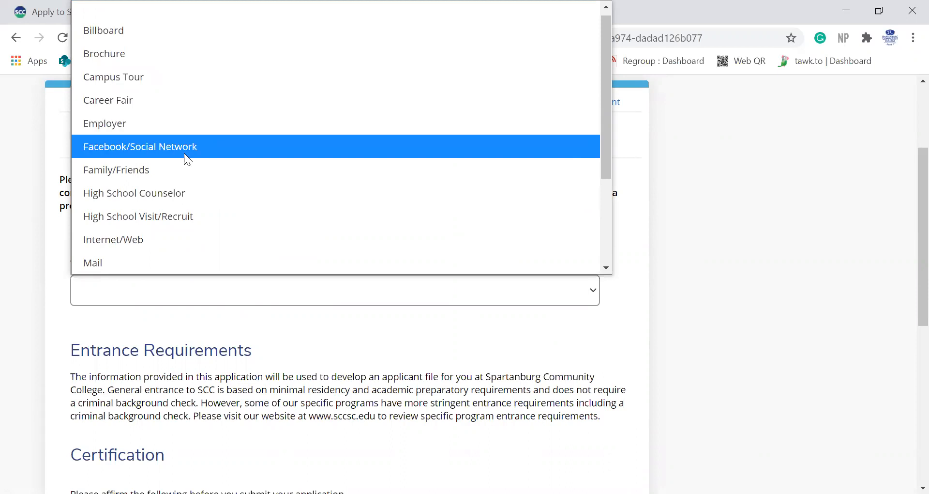
pyautogui.click(184, 193)
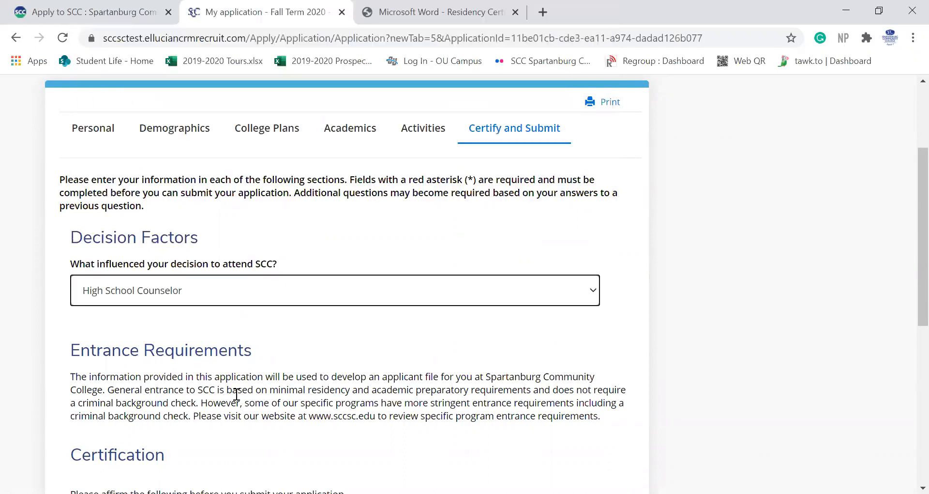
pyautogui.scroll(-3, 236, 394)
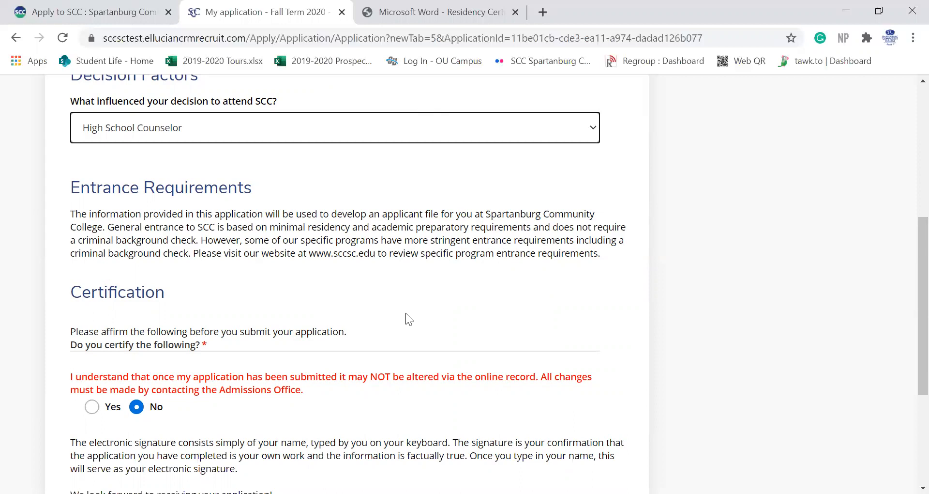
pyautogui.scroll(-3, 406, 314)
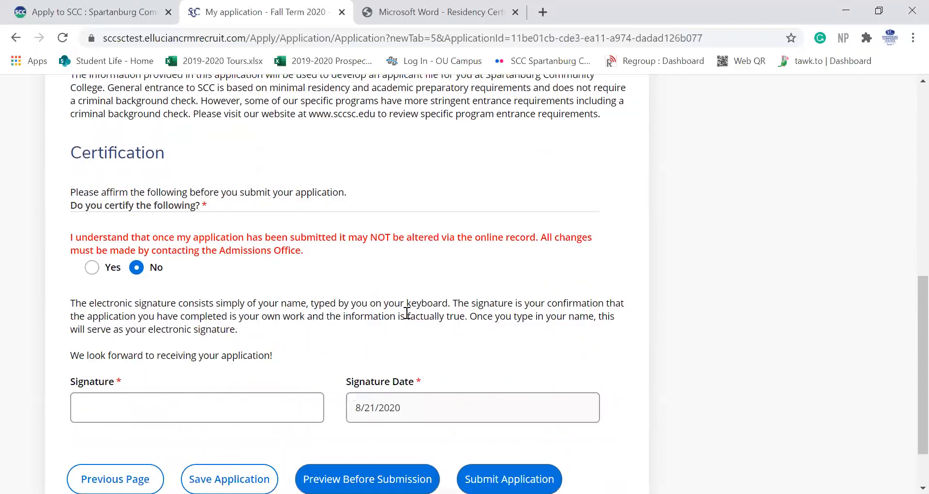
# Step: Answer Yes to the certification, sign with the applicant's full name, and submit the application
pyautogui.click(92, 266)
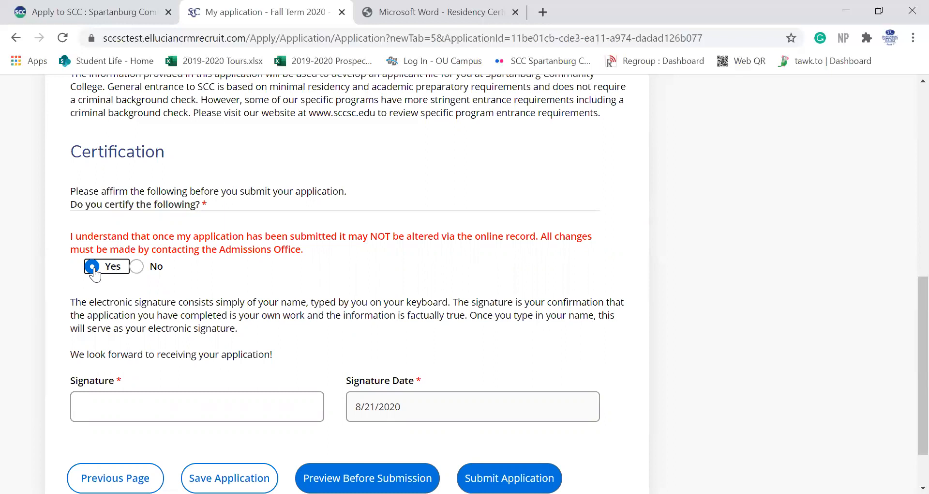
pyautogui.scroll(-1, 245, 307)
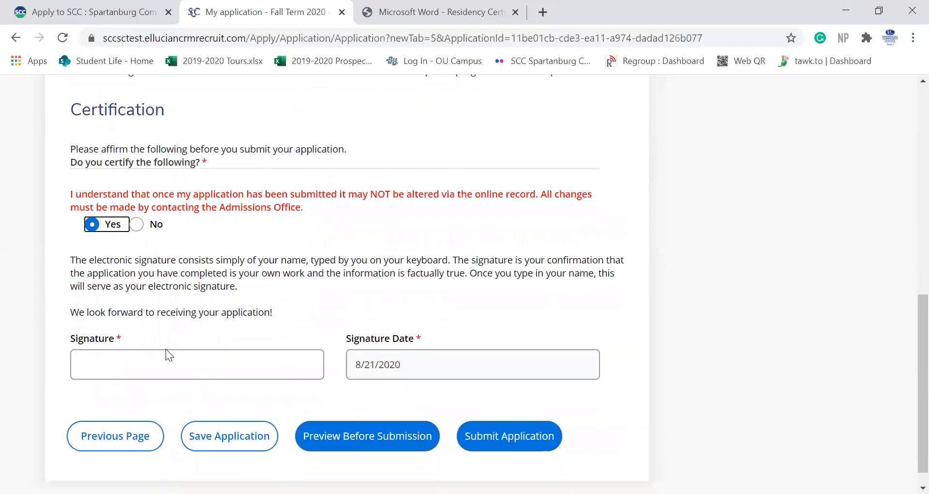
pyautogui.click(148, 362)
pyautogui.write('Joe Smith')
pyautogui.click(521, 440)
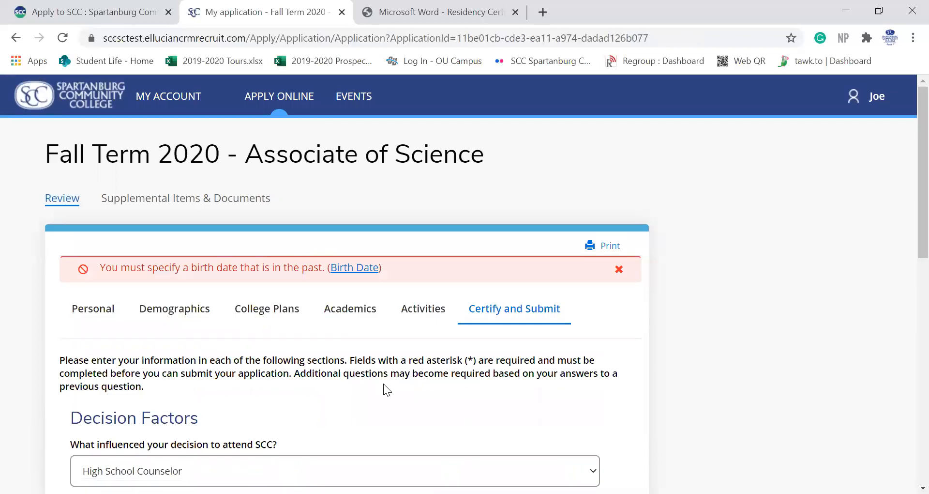
# Step: Jump to the Birth Date field from the error banner and try picking the year in the calendar
pyautogui.scroll(-10, 384, 385)
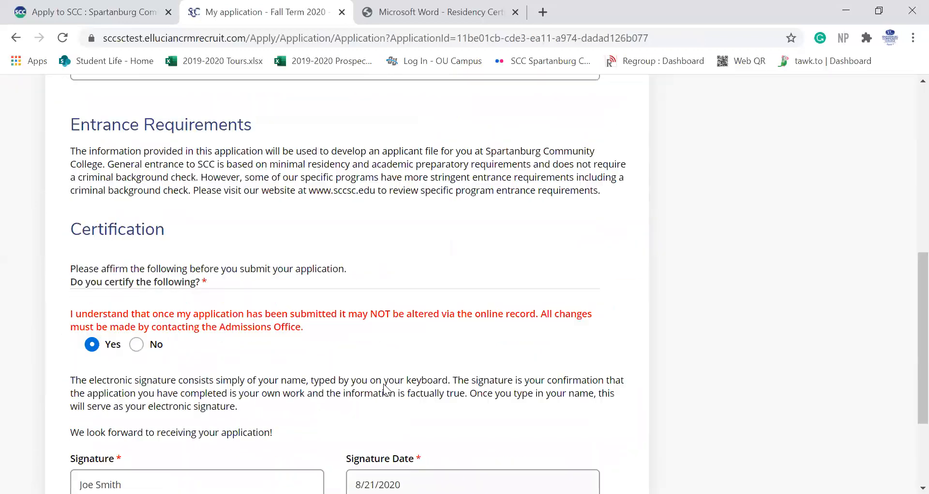
pyautogui.scroll(-3, 383, 384)
pyautogui.scroll(9, 384, 384)
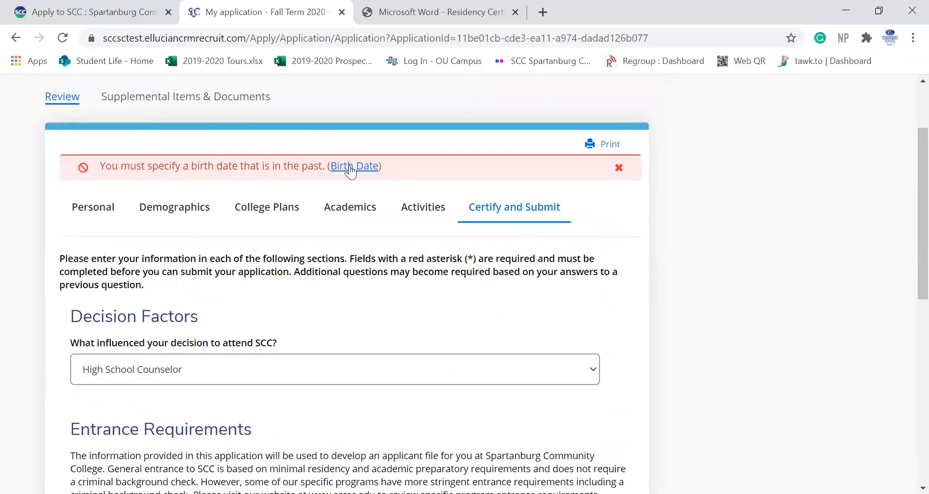
pyautogui.click(350, 166)
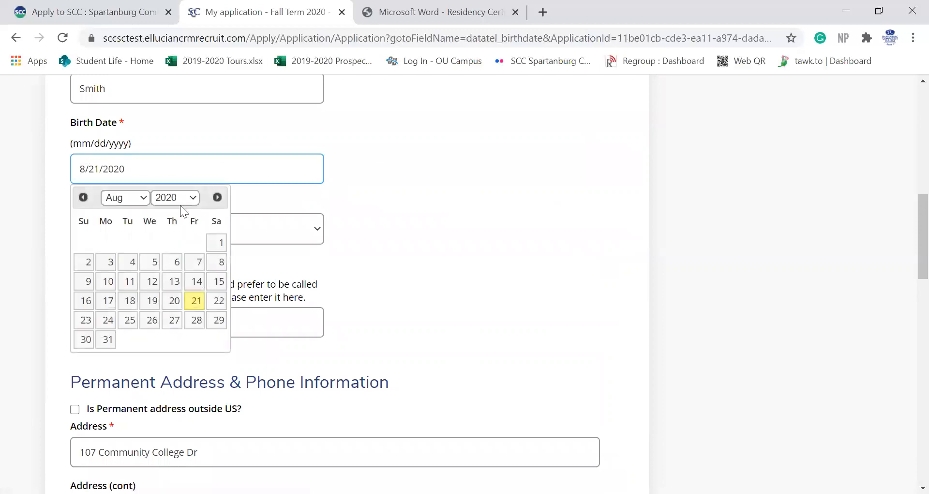
pyautogui.click(187, 197)
pyautogui.scroll(10, 177, 271)
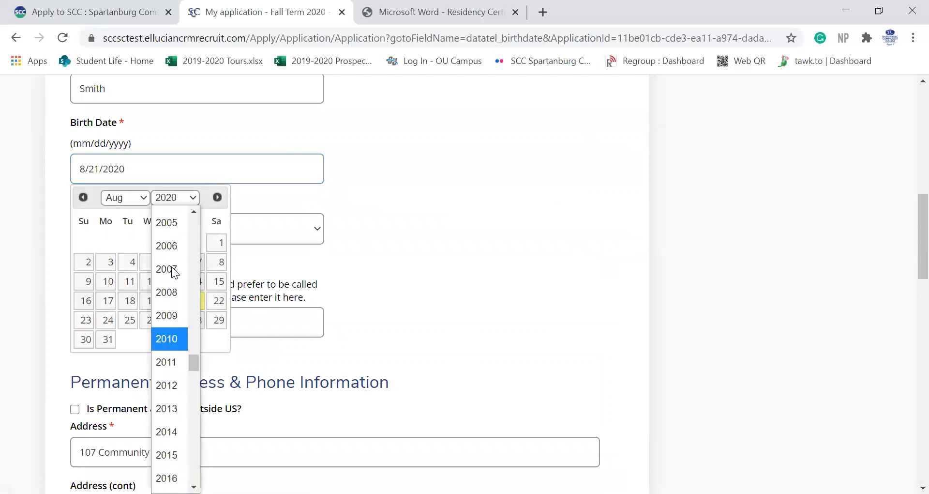
pyautogui.scroll(2, 175, 273)
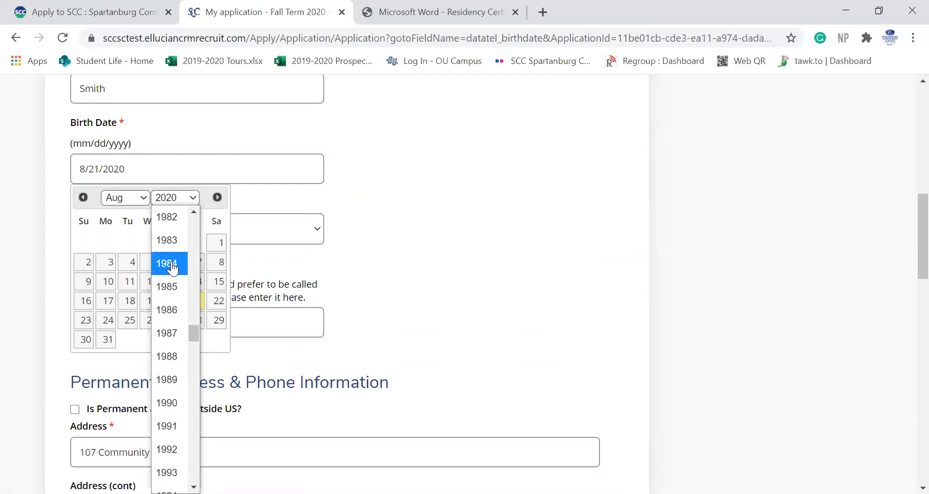
pyautogui.click(172, 263)
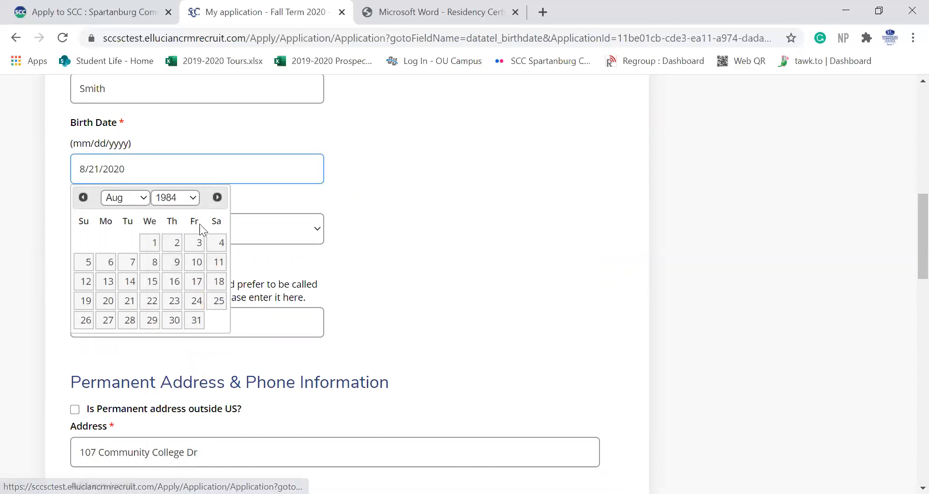
pyautogui.click(437, 247)
pyautogui.click(169, 168)
pyautogui.press('BackSpace')
pyautogui.press('BackSpace')
pyautogui.press('BackSpace')
pyautogui.press('BackSpace')
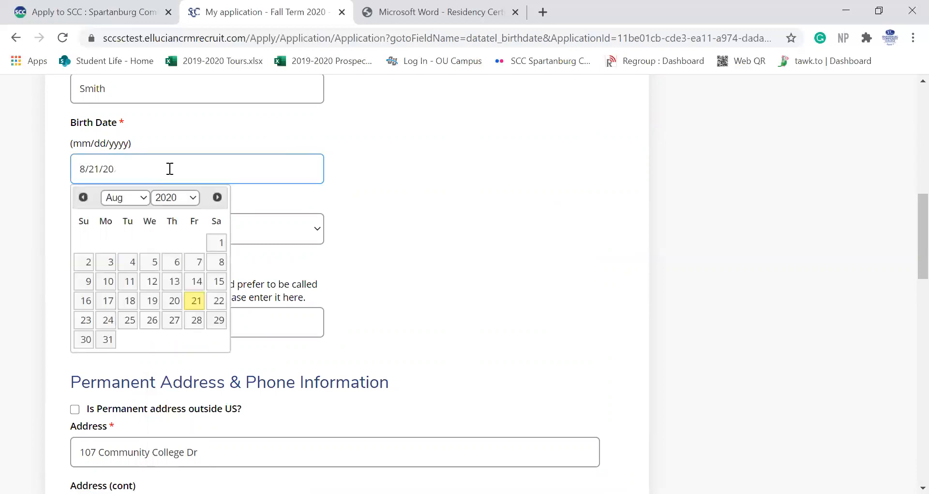
pyautogui.write('1987')
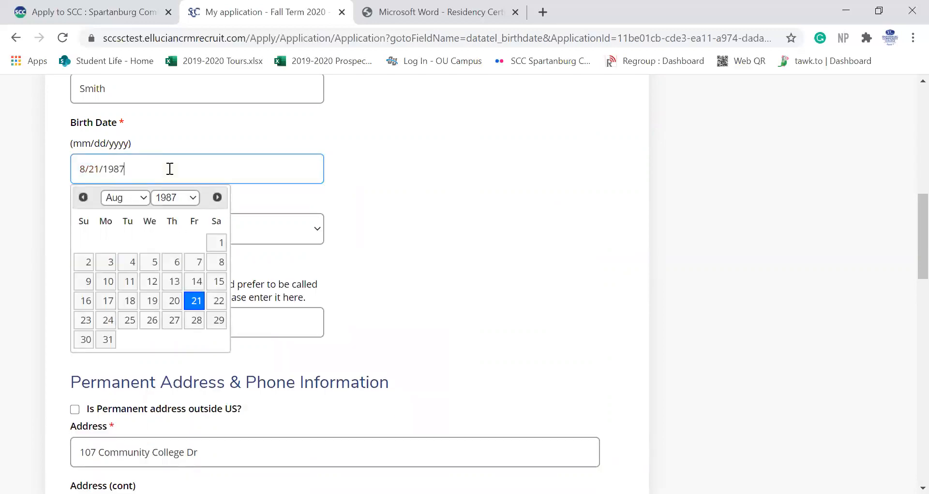
pyautogui.click(463, 233)
pyautogui.scroll(-15, 341, 369)
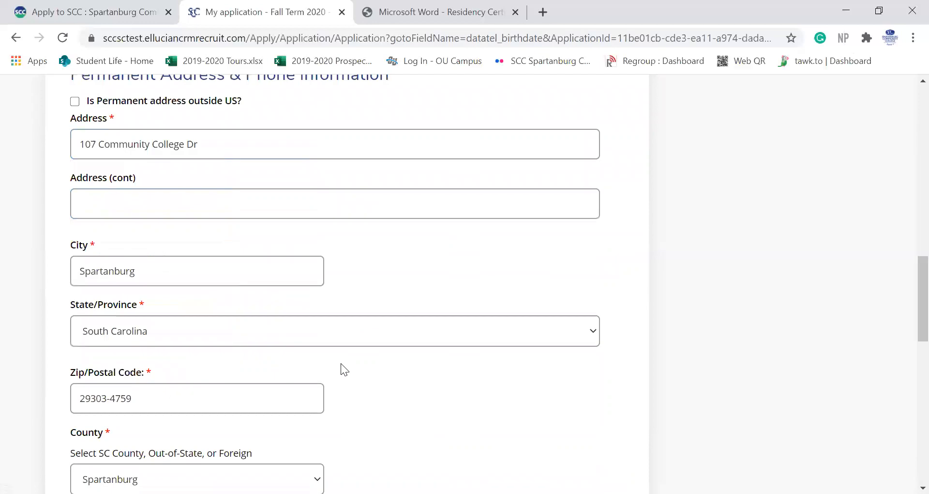
pyautogui.click(222, 415)
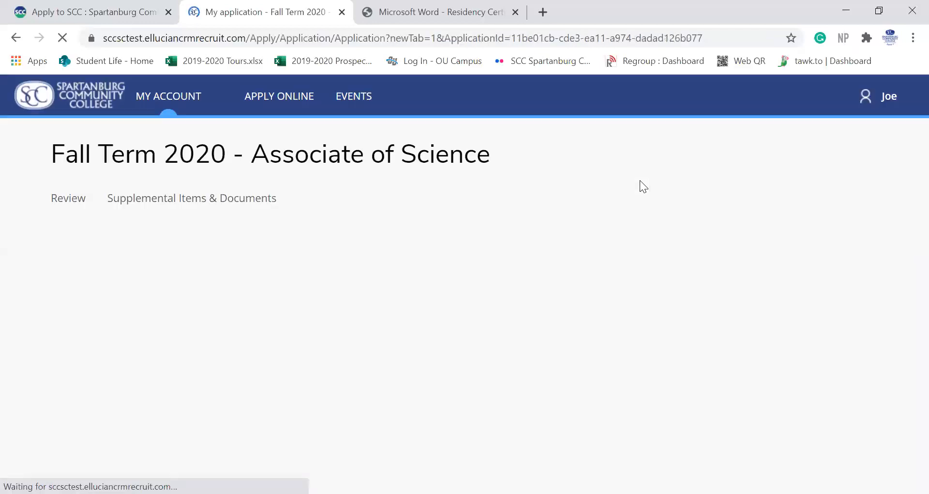
# Step: Return to Certify and Submit and submit the Fall Term 2020 application
pyautogui.scroll(-1, 581, 172)
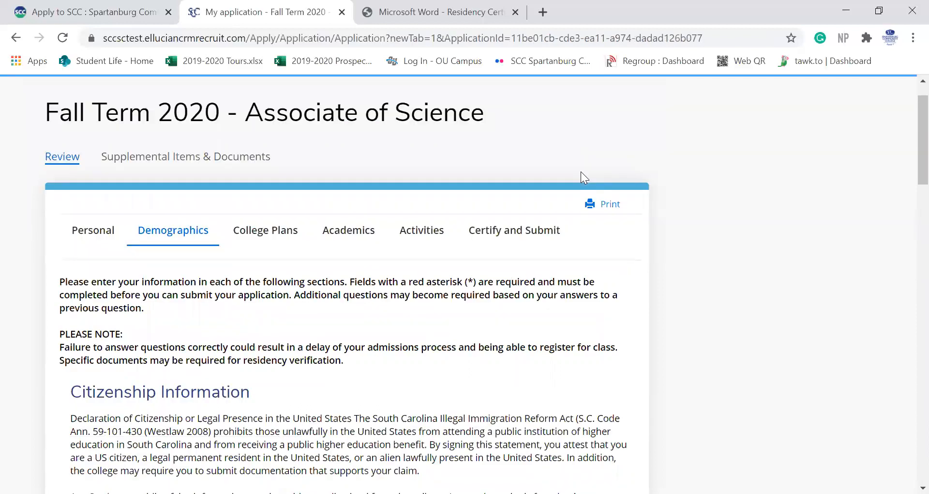
pyautogui.click(505, 230)
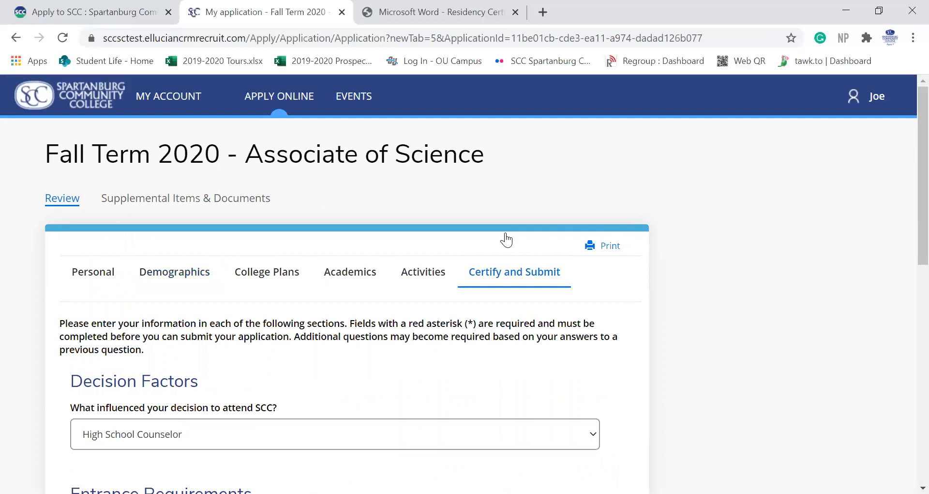
pyautogui.scroll(-3, 424, 350)
pyautogui.scroll(-5, 424, 352)
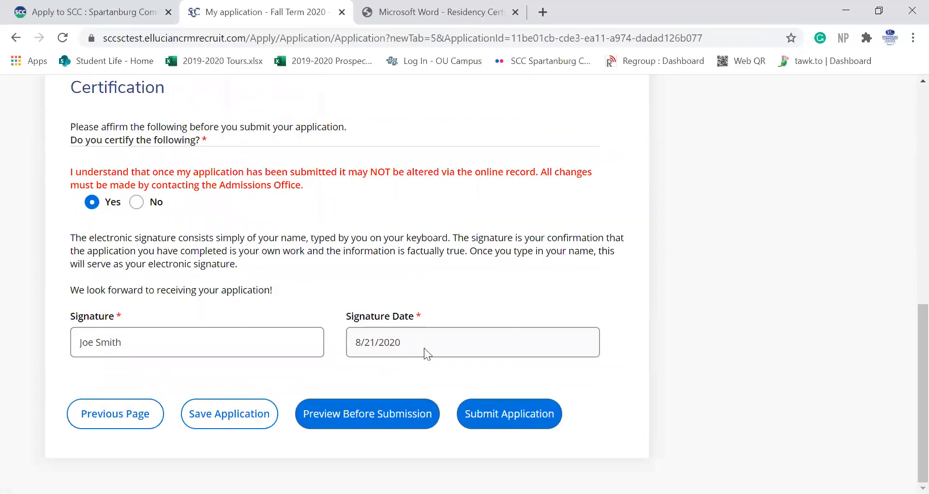
pyautogui.click(514, 412)
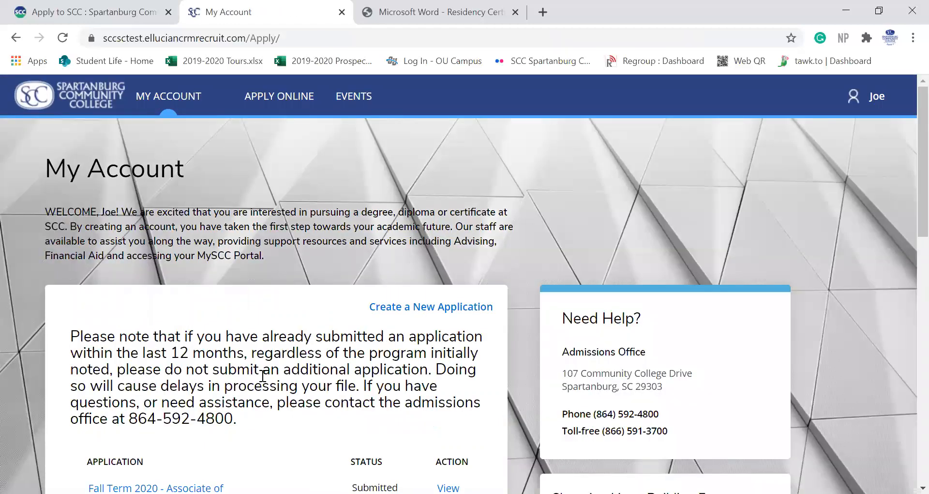
# Step: Open the 'Fall Term 2020 - Associate of Science' application from the My Account list
pyautogui.scroll(-2, 262, 376)
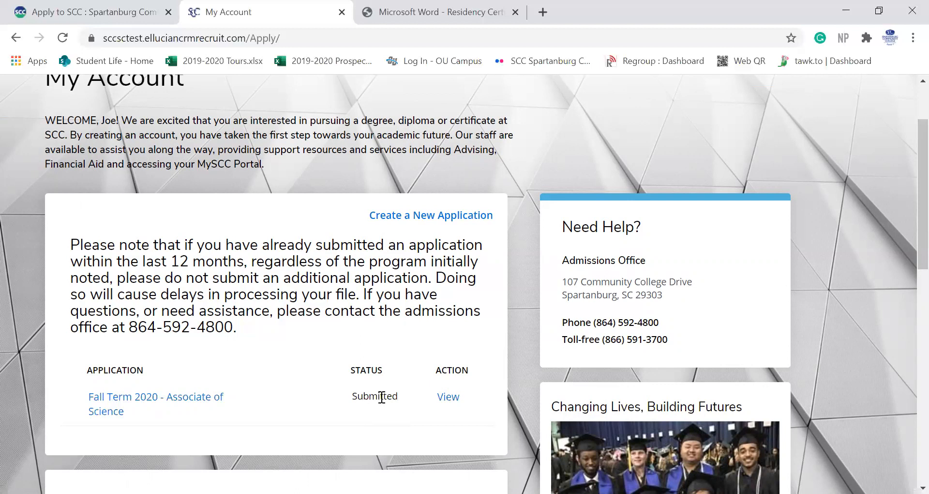
pyautogui.scroll(2, 340, 335)
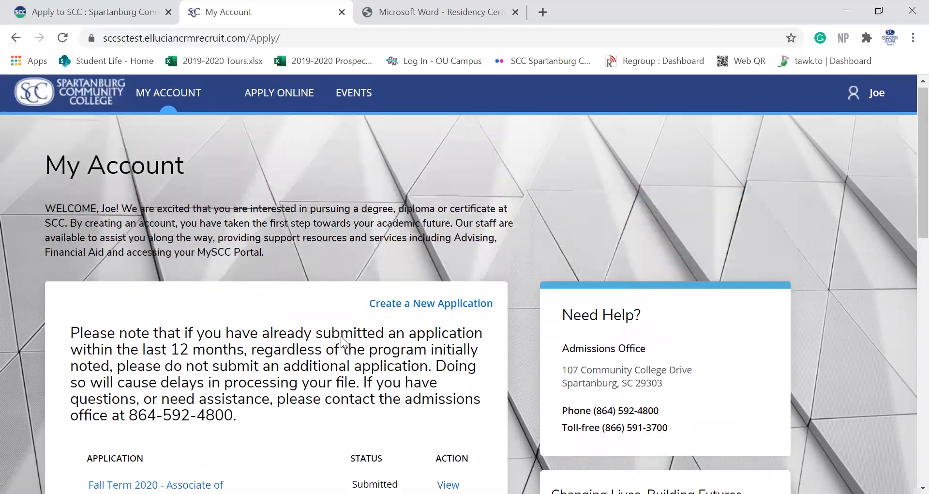
pyautogui.scroll(-2, 340, 336)
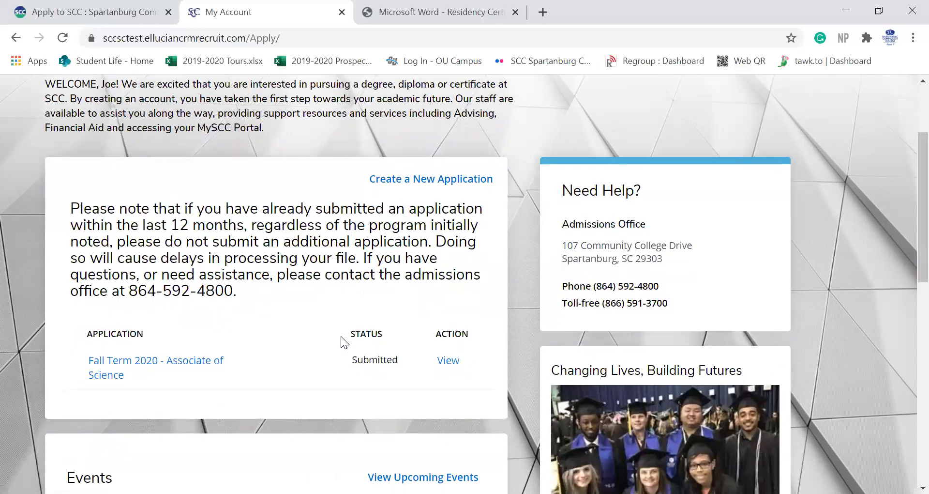
pyautogui.click(160, 363)
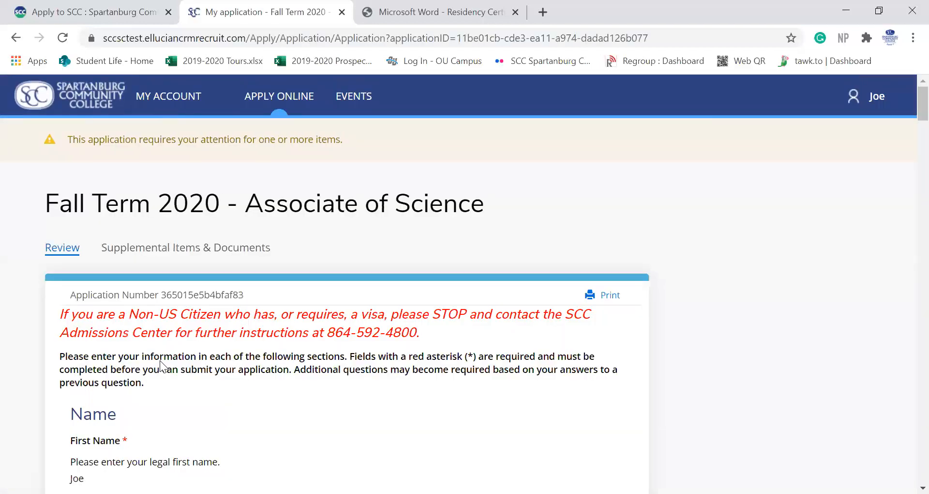
# Step: Show the Supplemental Items & Documents list and review the required items marked Not Received
pyautogui.click(202, 257)
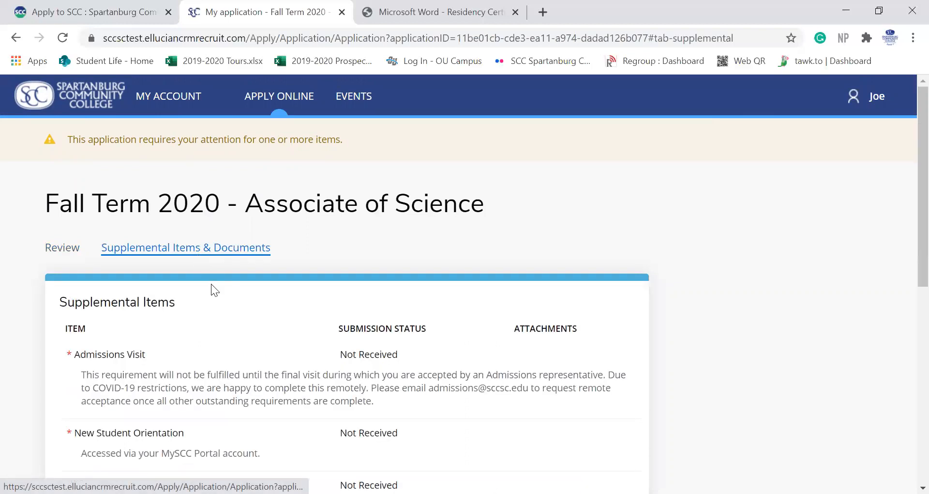
pyautogui.scroll(-1, 213, 322)
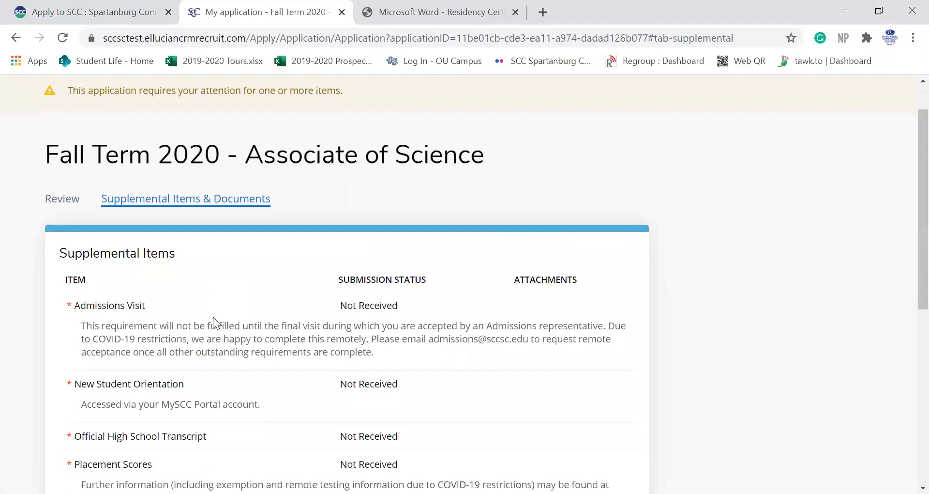
pyautogui.scroll(-2, 173, 328)
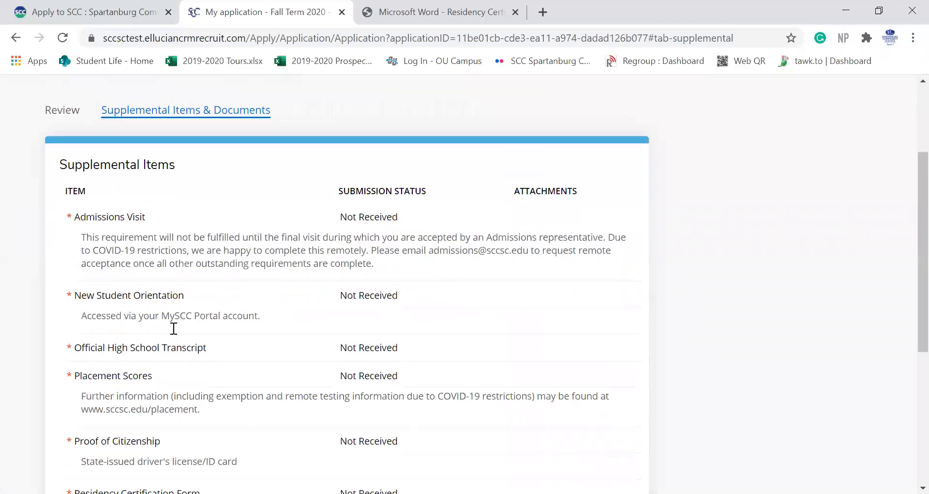
pyautogui.scroll(-2, 173, 328)
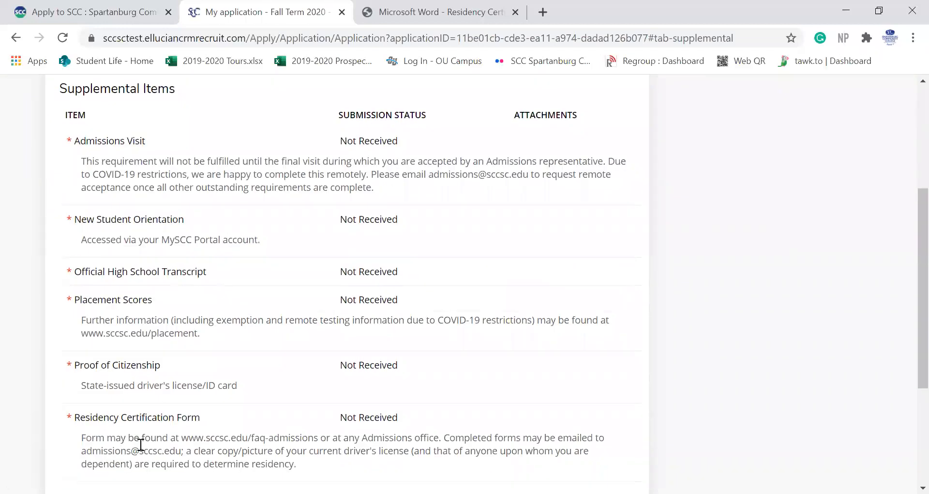
pyautogui.scroll(-1, 179, 429)
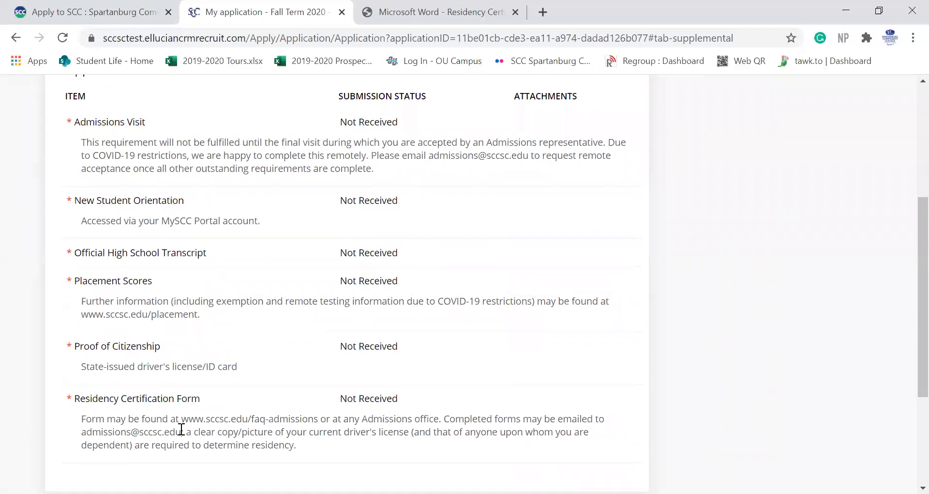